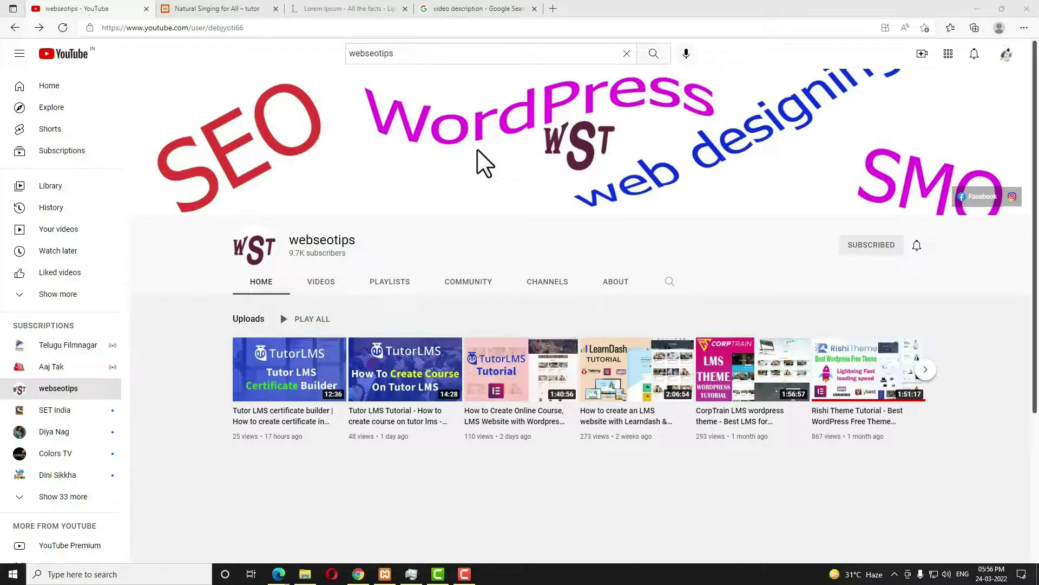
Browse the webseotips channel's Tutor LMS uploads, then switch to the WordPress Dashboard tab.
mouse_move(520, 416)
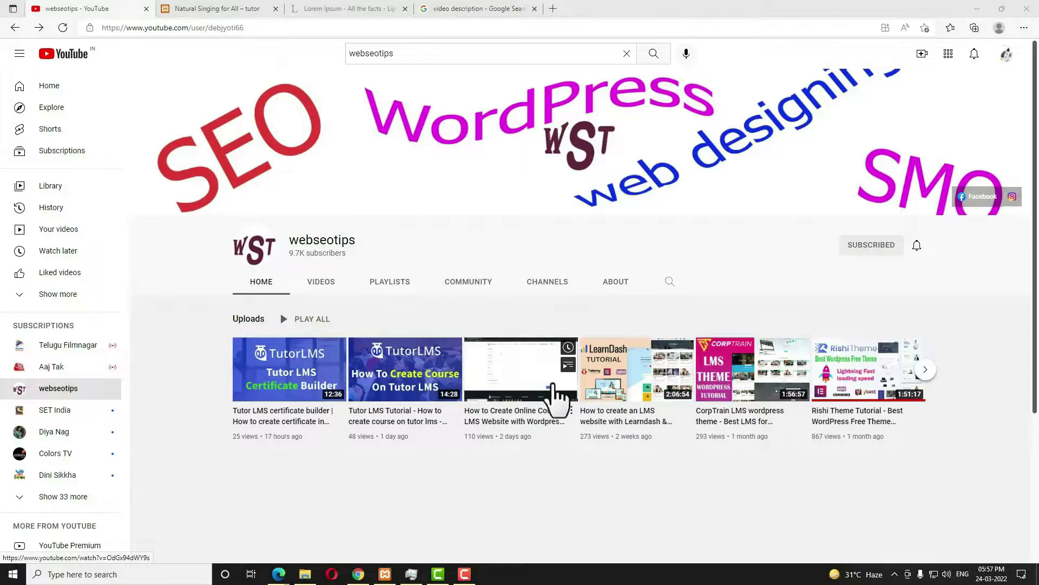
mouse_move(390, 371)
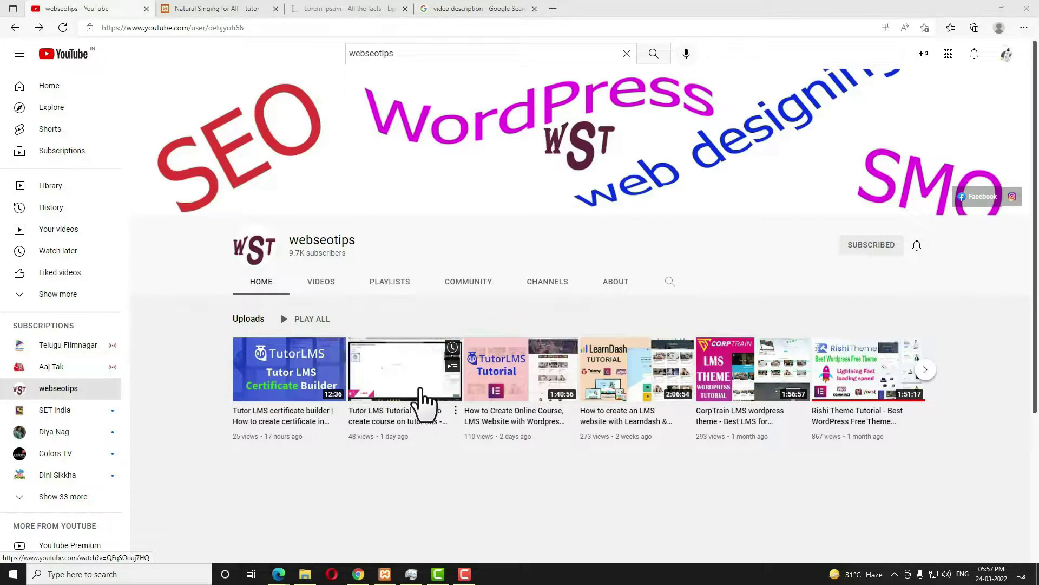
mouse_move(260, 381)
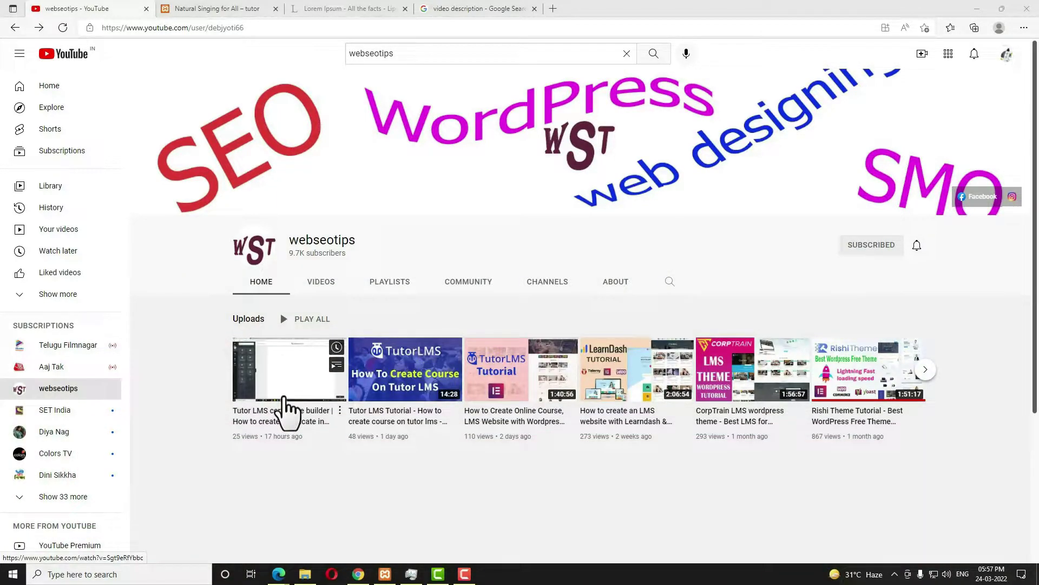
key("ctrl+Tab")
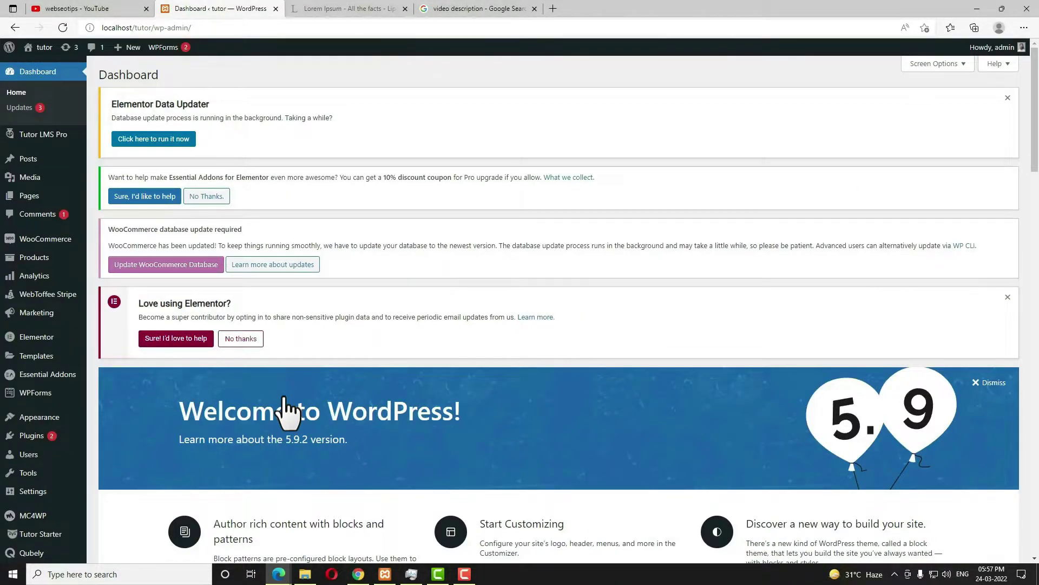
Switch on the Zoom Integration add-on in Tutor LMS Pro Add-ons and reload the page.
mouse_move(45, 142)
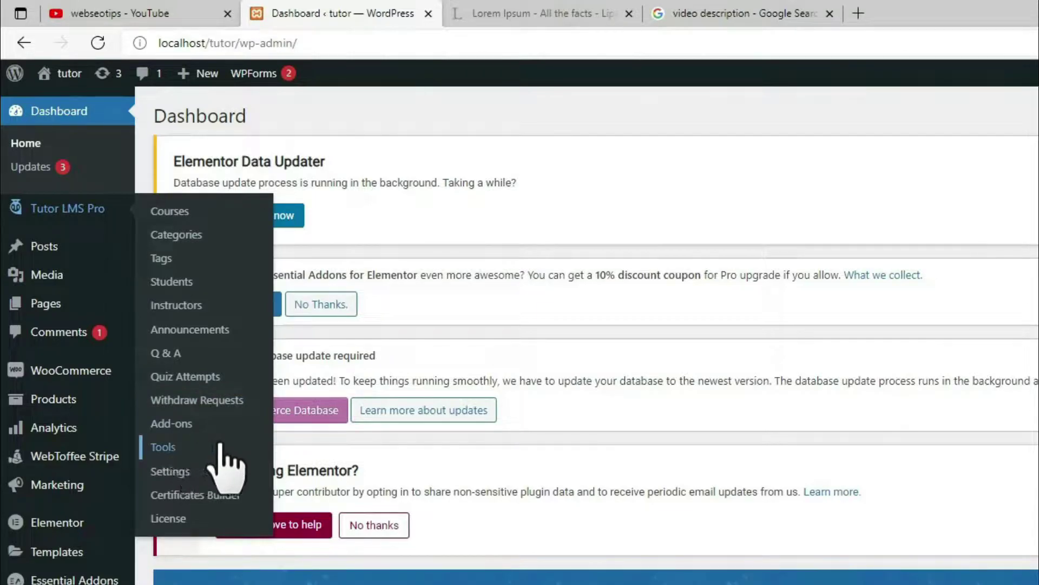
left_click(181, 425)
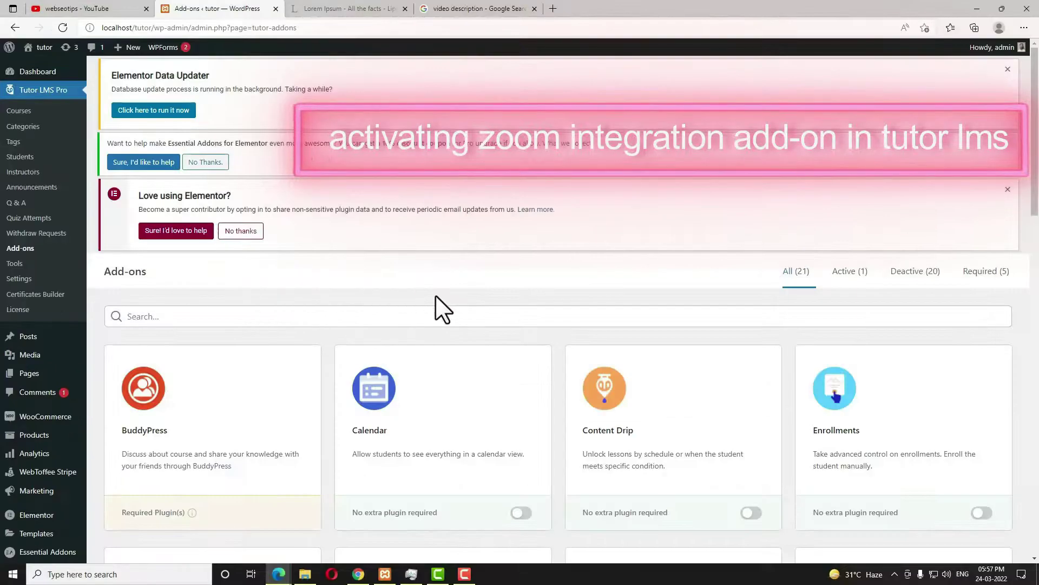
scroll(460, 319, "down", 10)
scroll(531, 332, "down", 5)
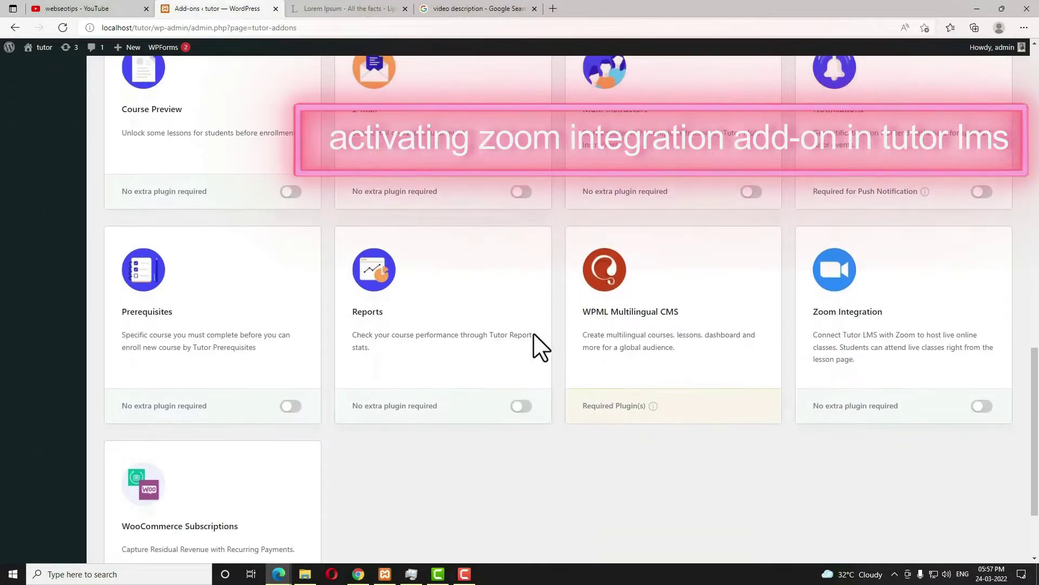
left_click(980, 403)
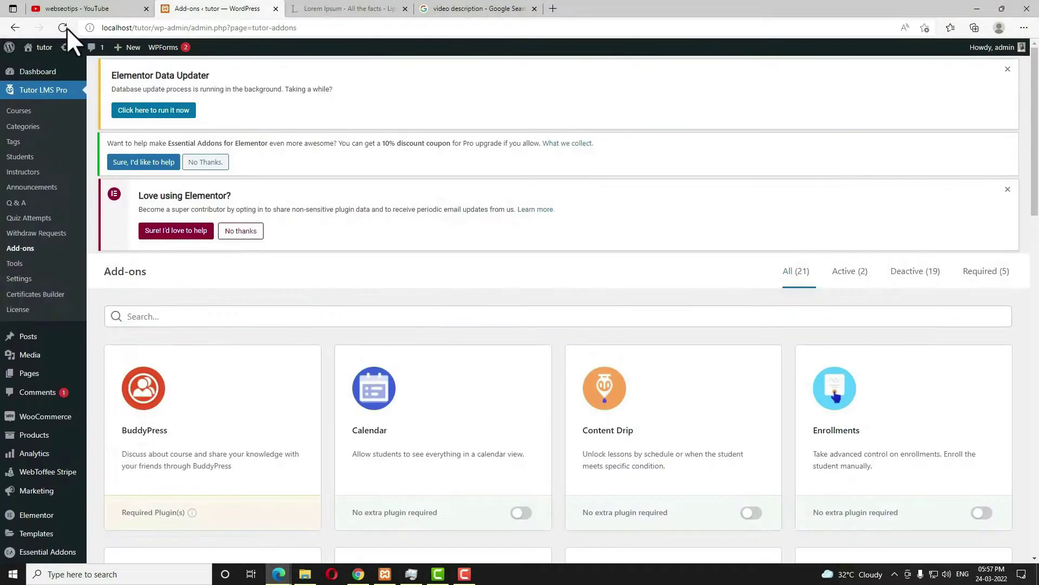
left_click(66, 26)
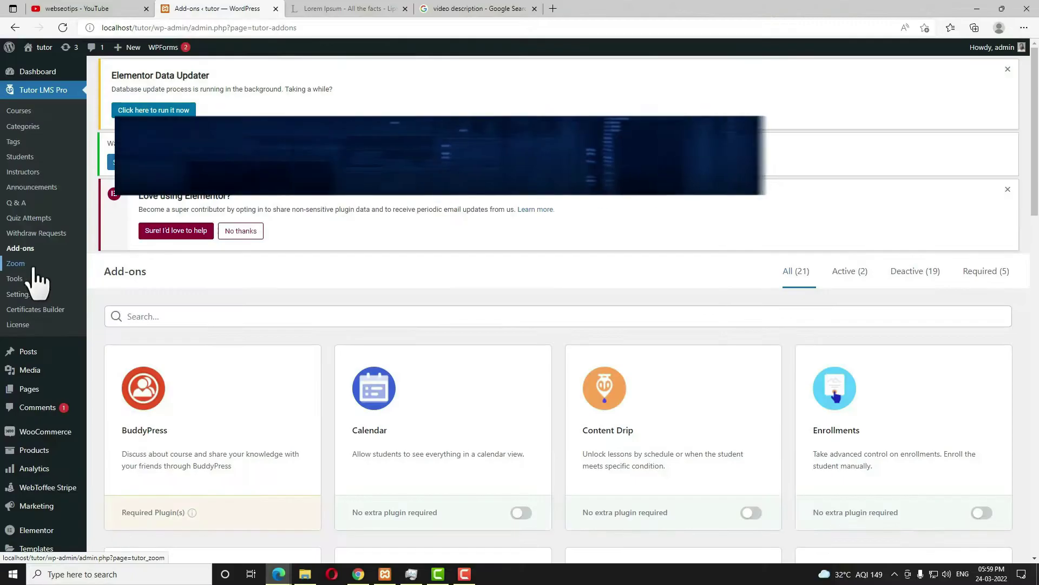
Go to the Tutor LMS Zoom page, then start a new browser tab for a web search.
left_click(15, 264)
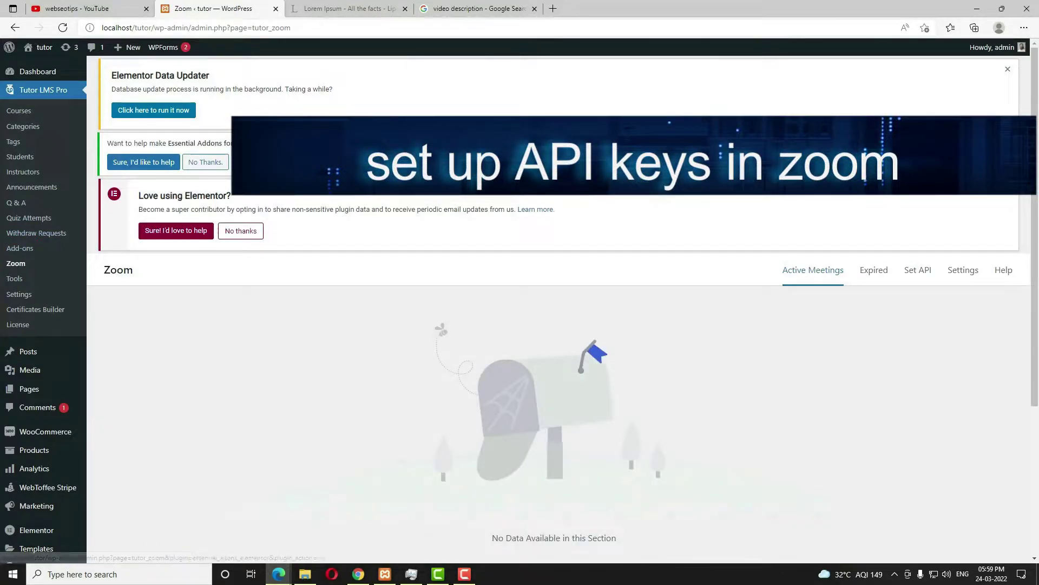
left_click(553, 8)
left_click(556, 27)
Search Google for 'zoom', go to zoom.us and start the free sign-up.
type("zoom")
key("Return")
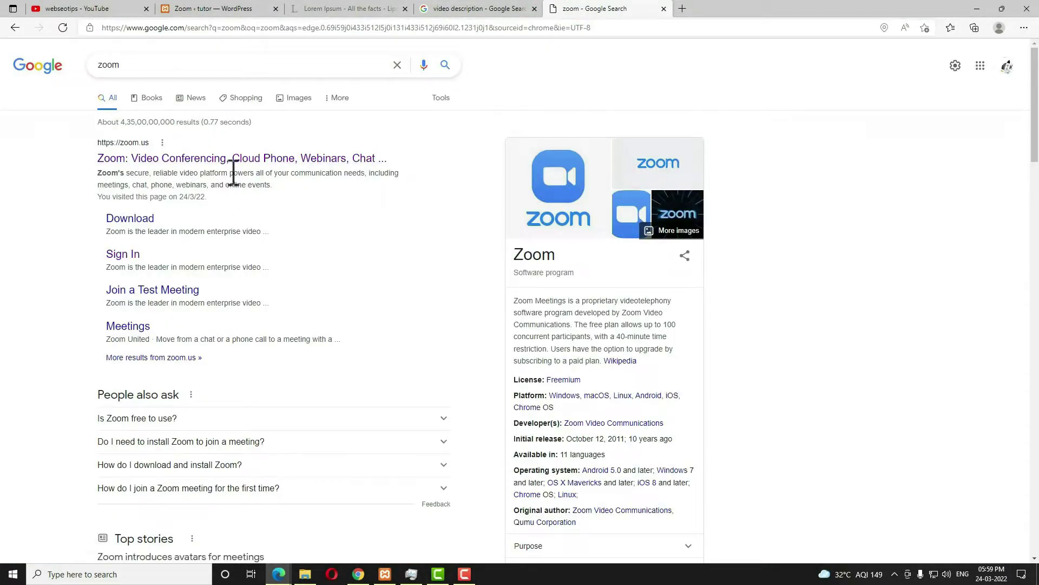
left_click(237, 157)
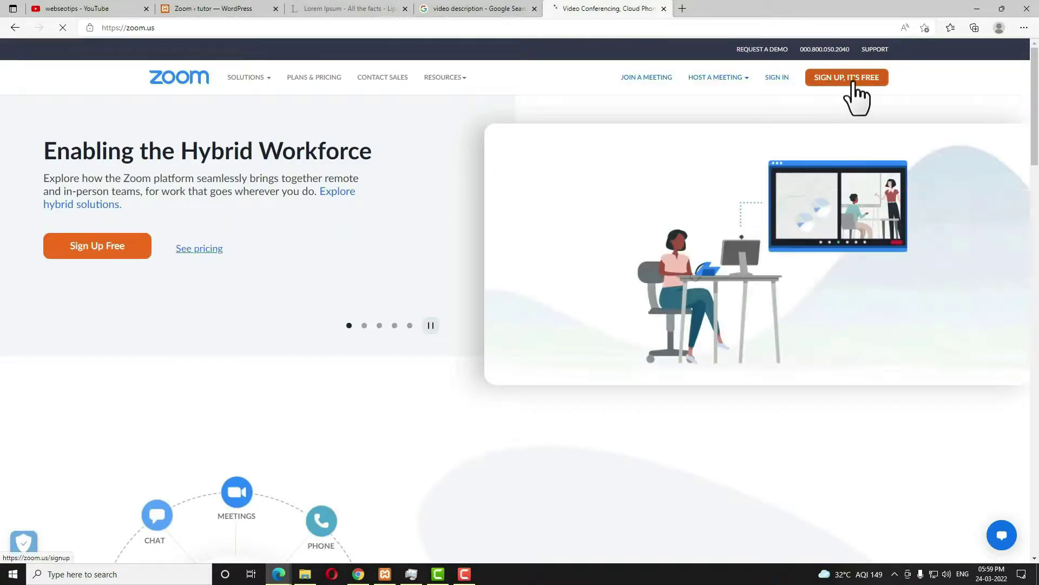
left_click(864, 82)
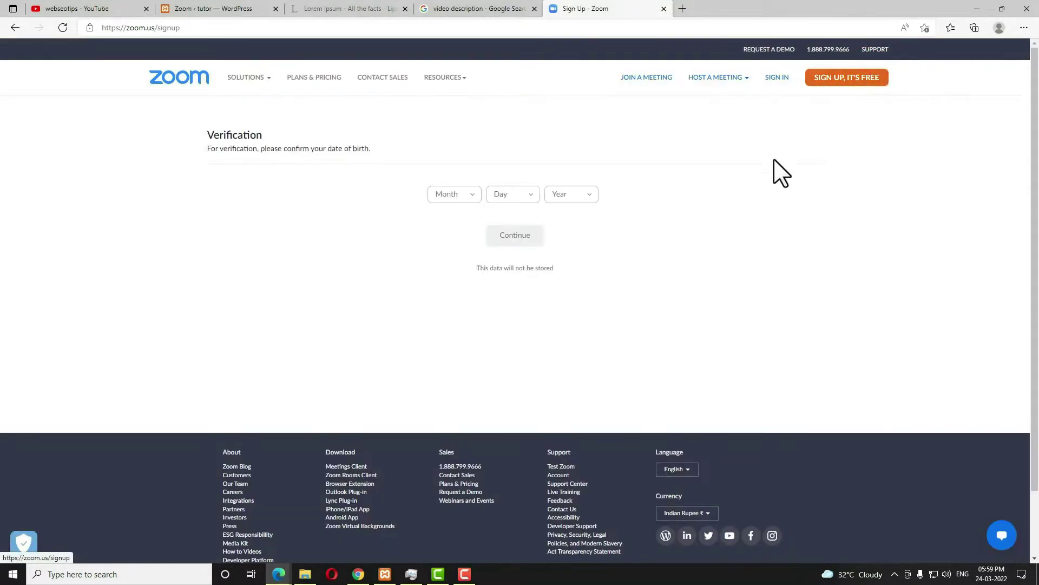
Enter a Feb 2 birth date and sign-up e-mail, submit, then go to the mailbox.
left_click(456, 196)
left_click(441, 235)
left_click(513, 194)
left_click(498, 235)
left_click(582, 196)
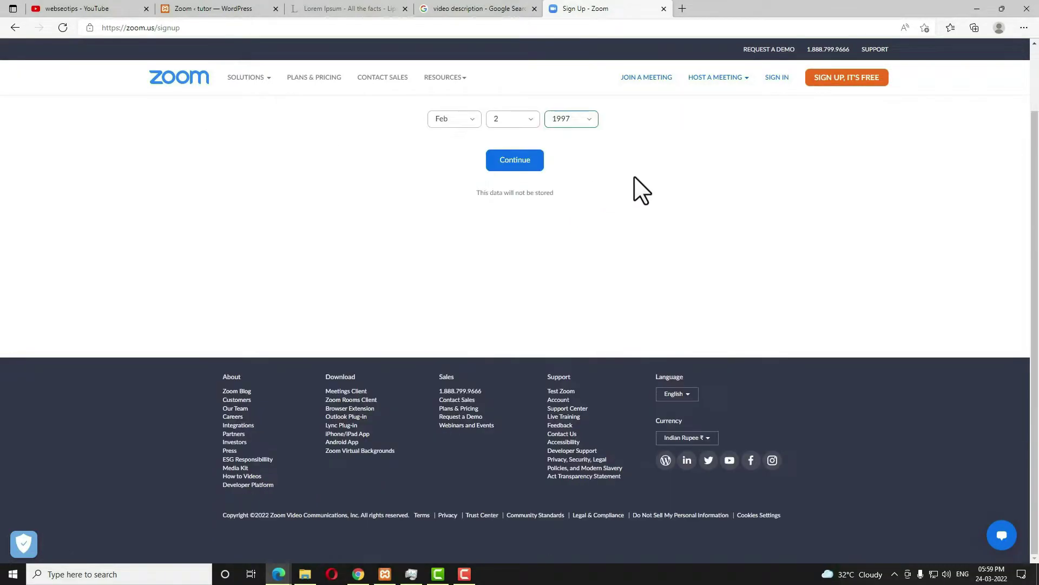
left_click(522, 170)
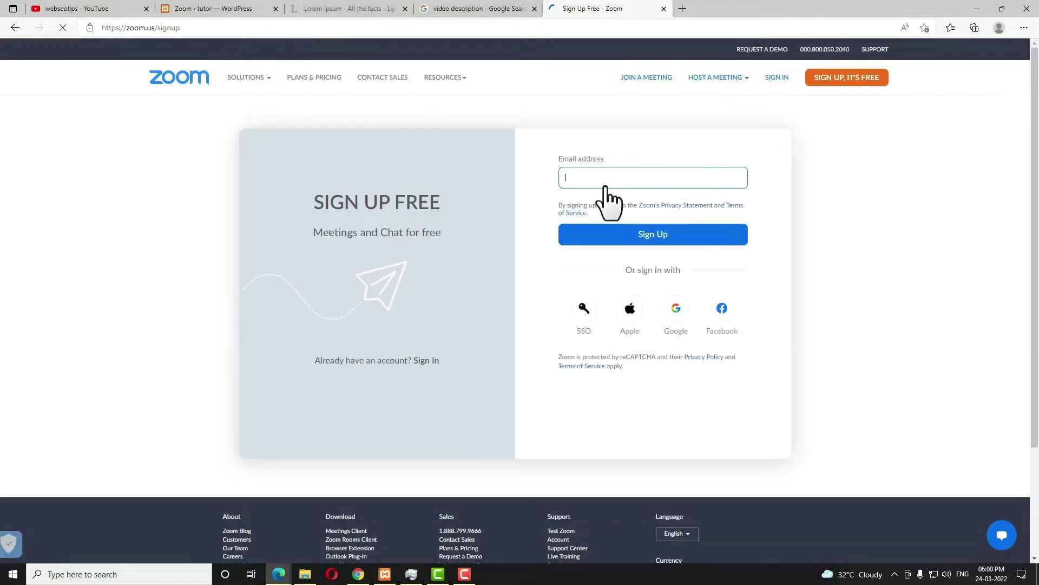
left_click(639, 200)
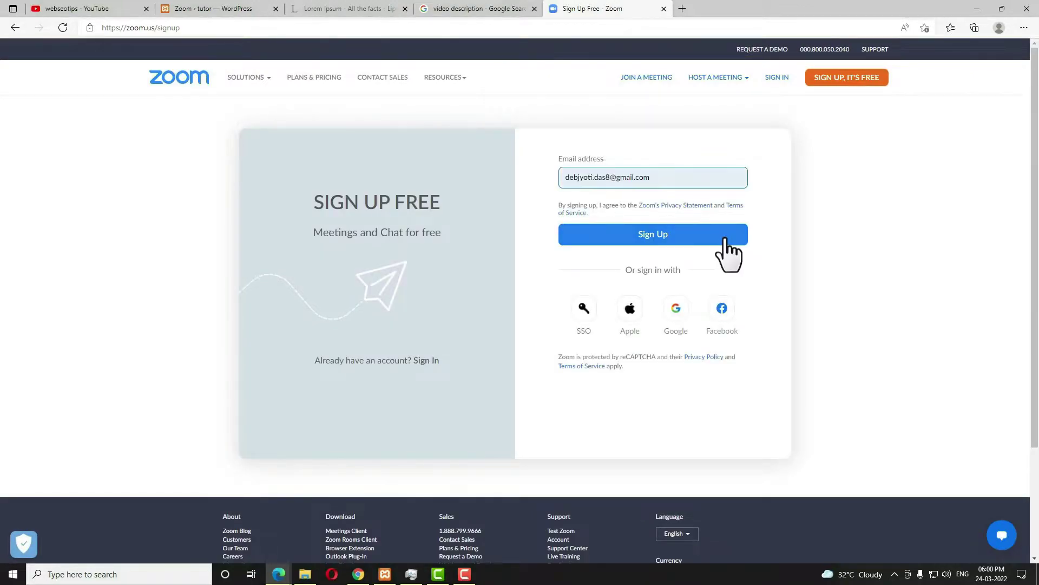
left_click(706, 238)
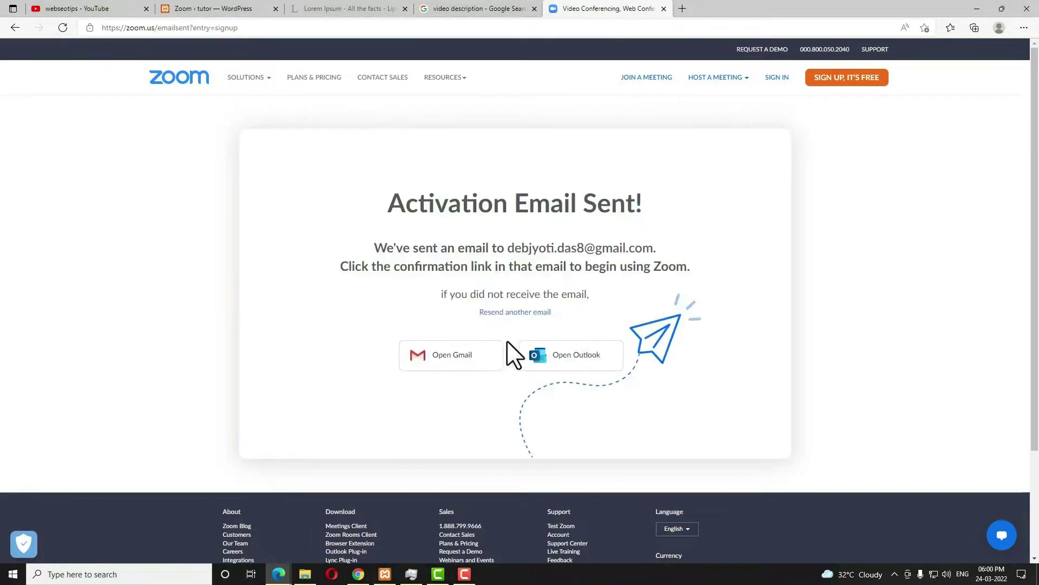
left_click(441, 355)
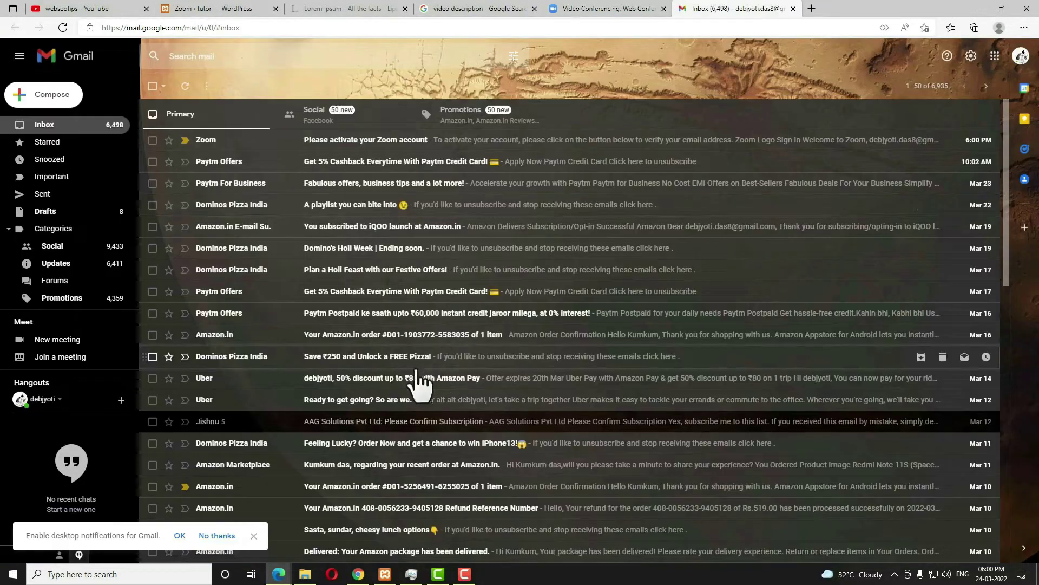
Open the 'Please activate your Zoom account' email and activate the account.
left_click(368, 140)
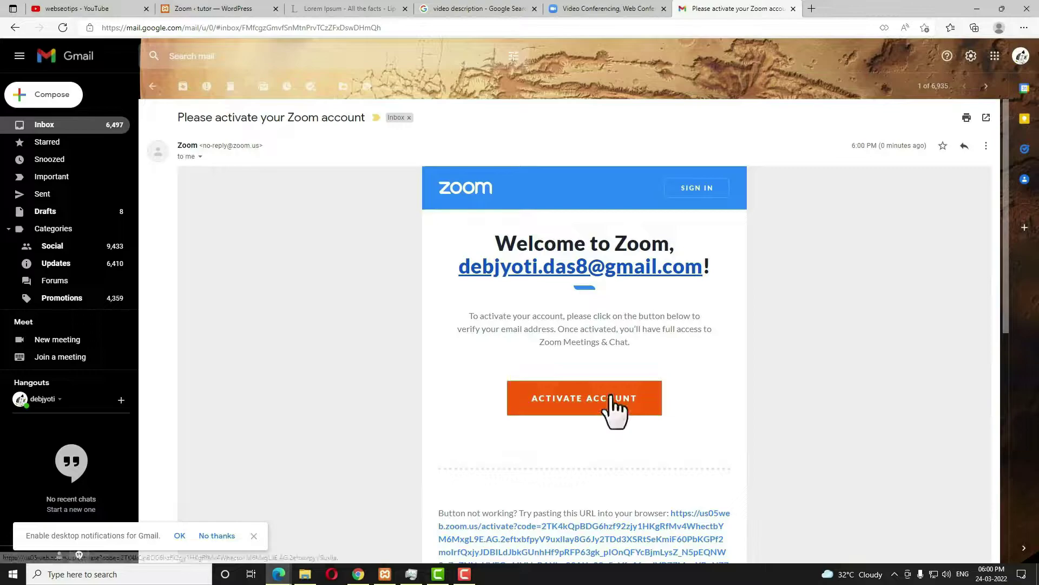
left_click(612, 401)
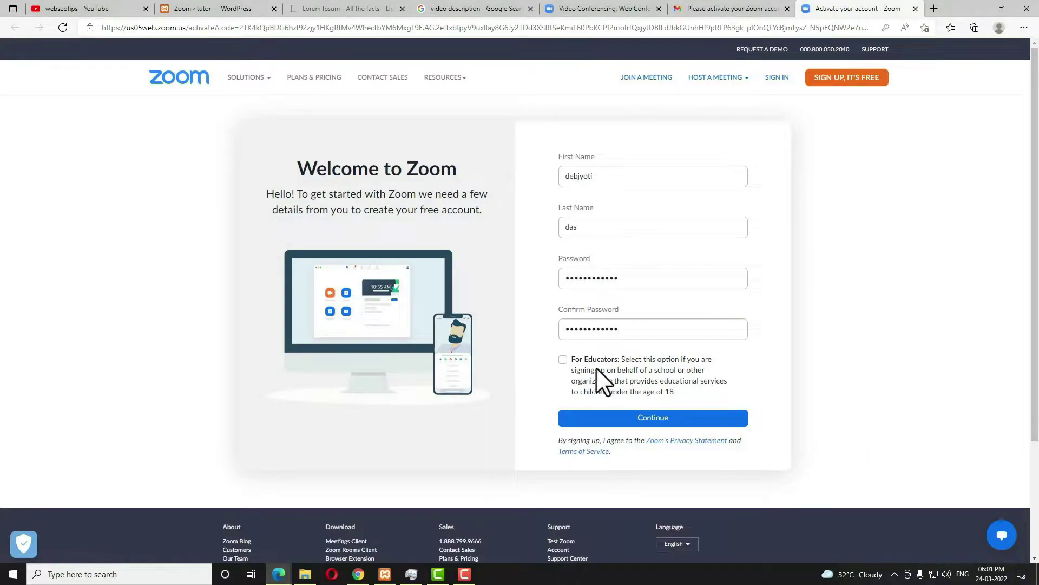
Submit the account details with the educators option left unticked, and skip inviting colleagues.
left_click(563, 360)
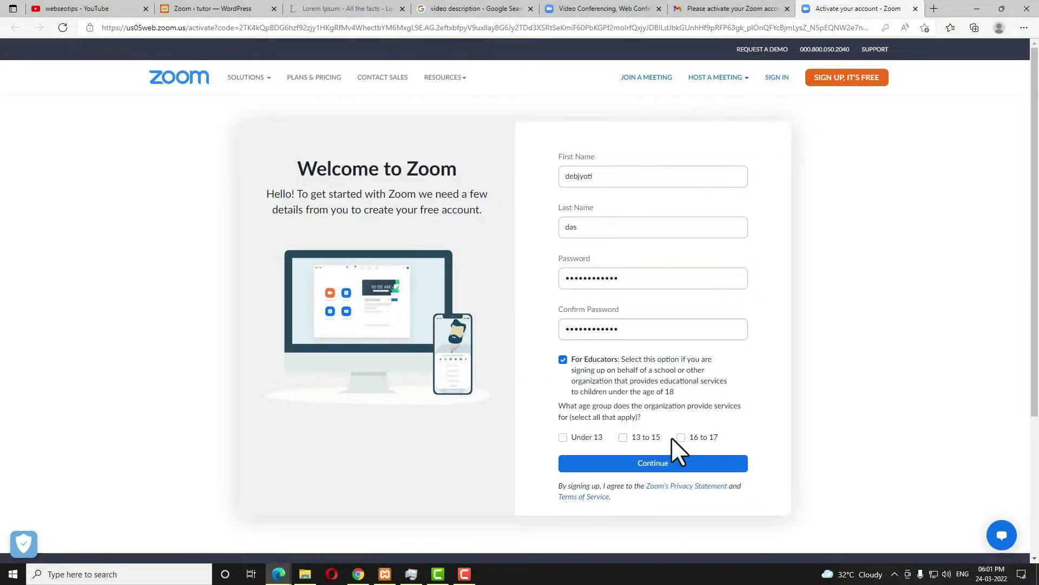
left_click(563, 359)
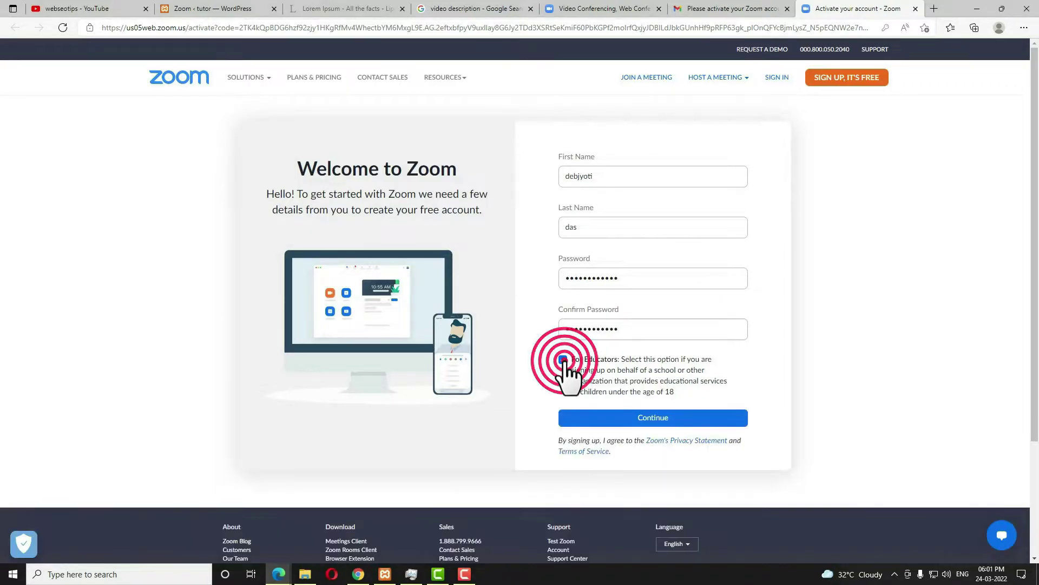
left_click(654, 424)
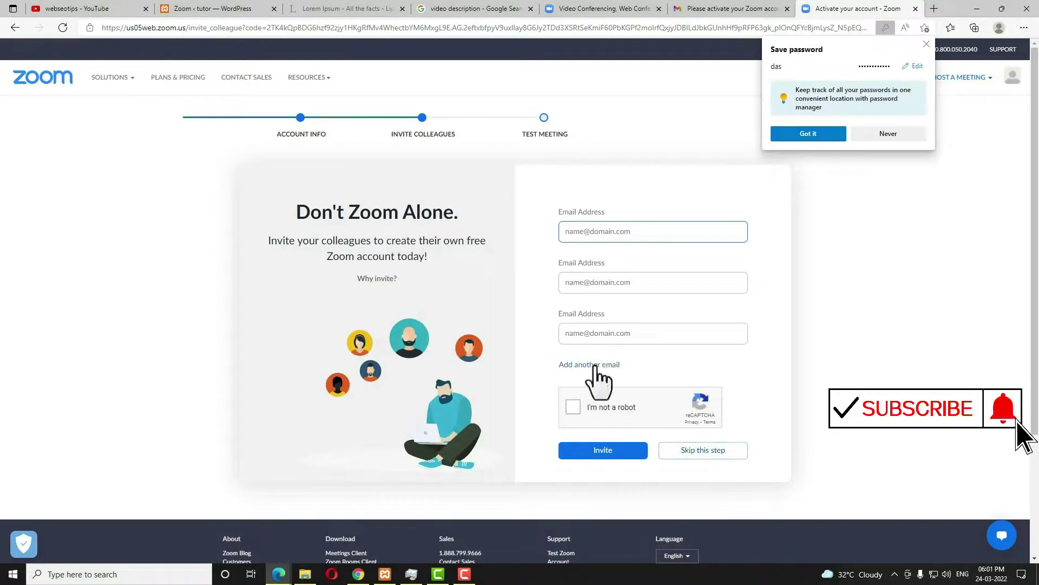
left_click(733, 453)
scroll(737, 458, "down", 3)
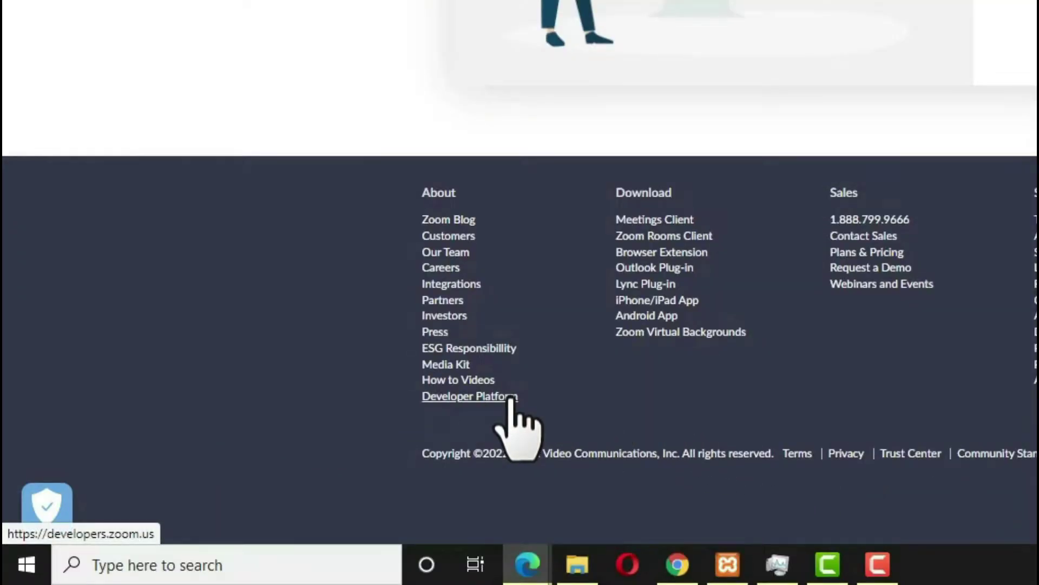
On the Zoom developer platform, accept both terms dialogs and create a JWT app.
left_click(511, 397)
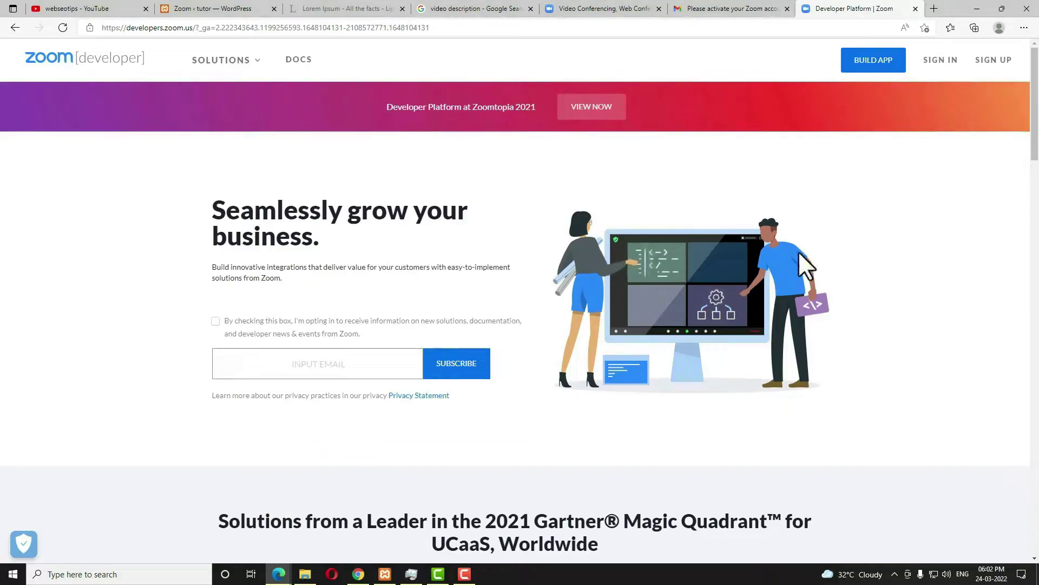
left_click(861, 68)
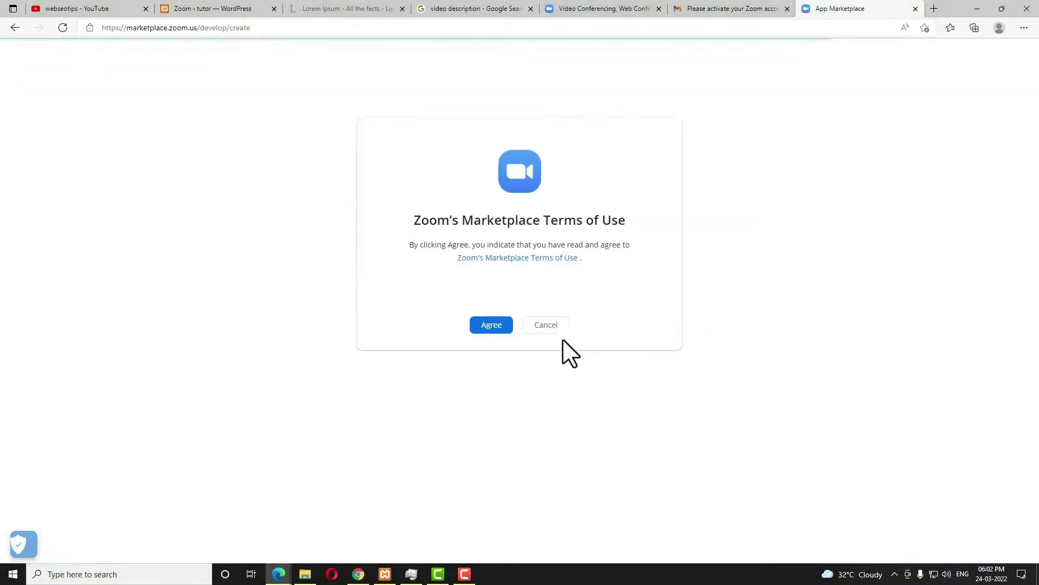
left_click(492, 324)
left_click(491, 325)
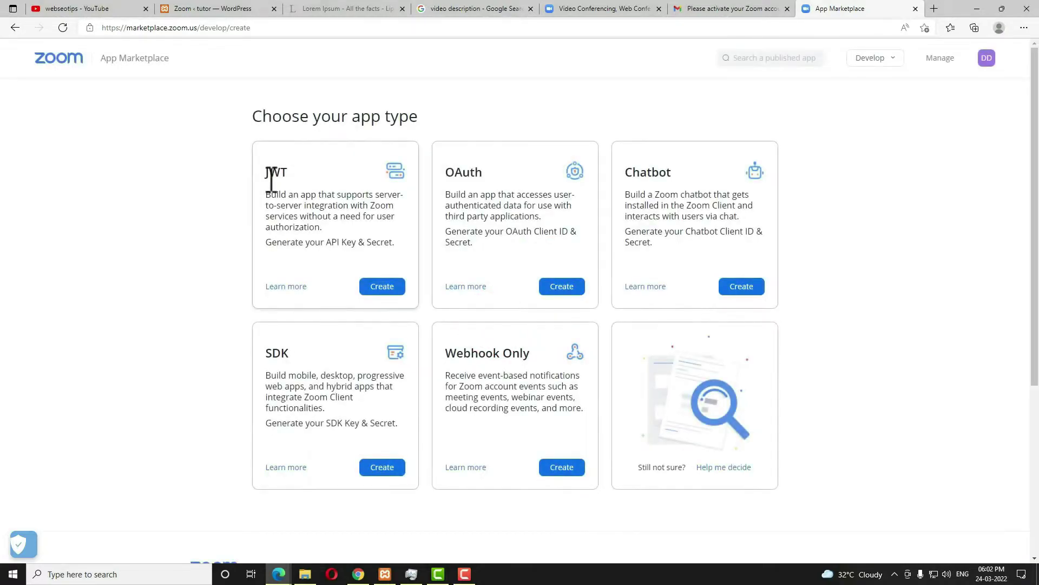
left_click_drag(296, 174, 261, 169)
left_click(382, 286)
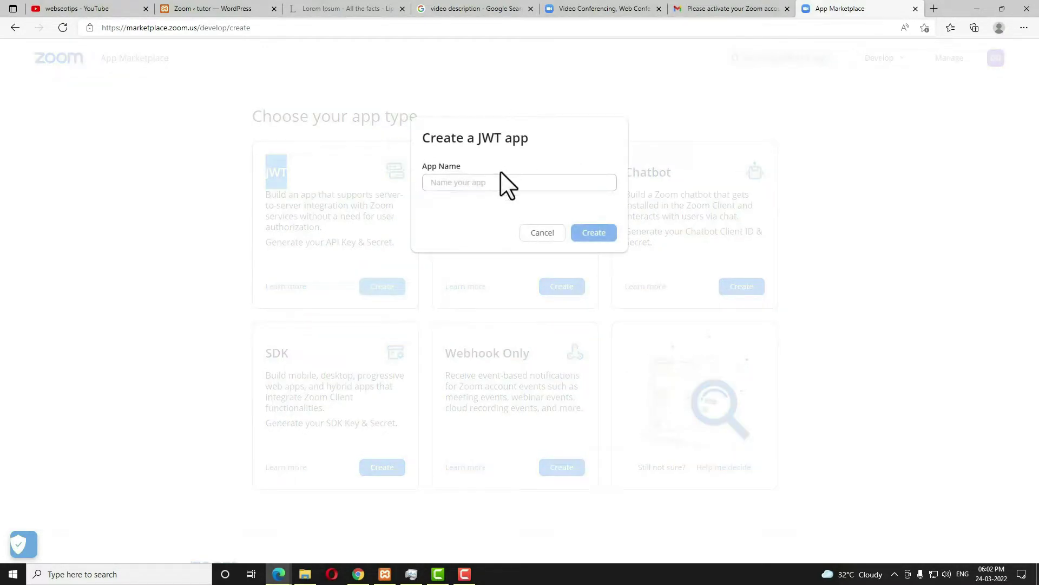
Name the JWT app 'webseotips' and create it.
left_click(494, 181)
type("webseotips")
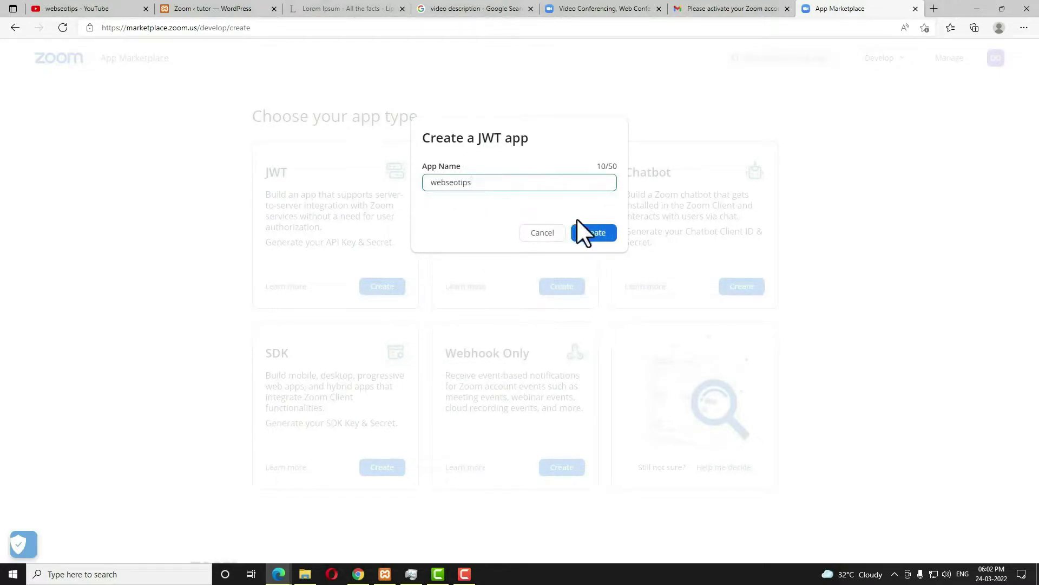
left_click(608, 237)
left_click(602, 225)
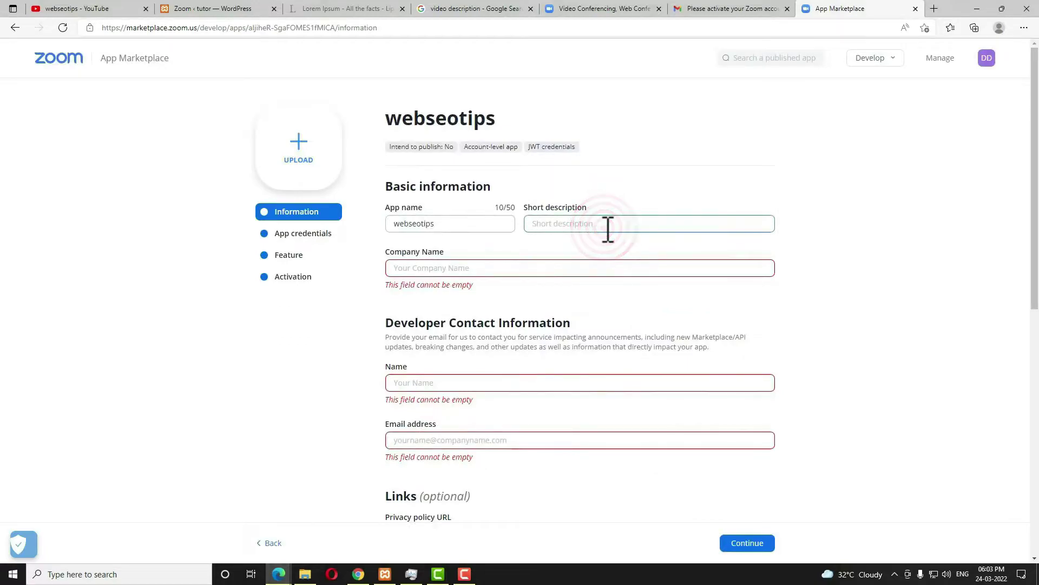
Fill in the short description, company name webseotips, and developer name and e-mail, then continue.
type("webdevelopment company")
key("Tab")
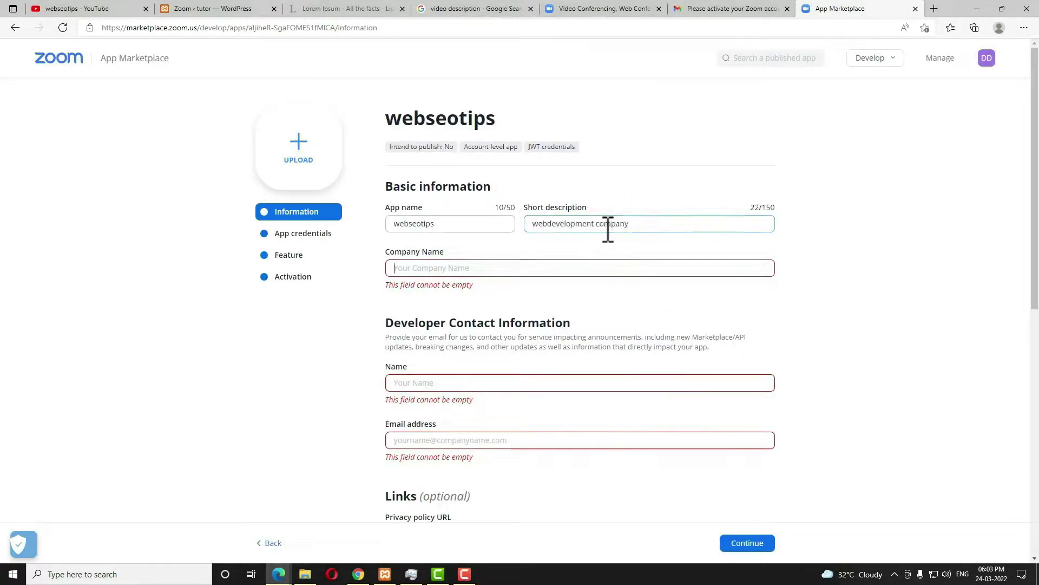
type("webseotips")
key("Tab")
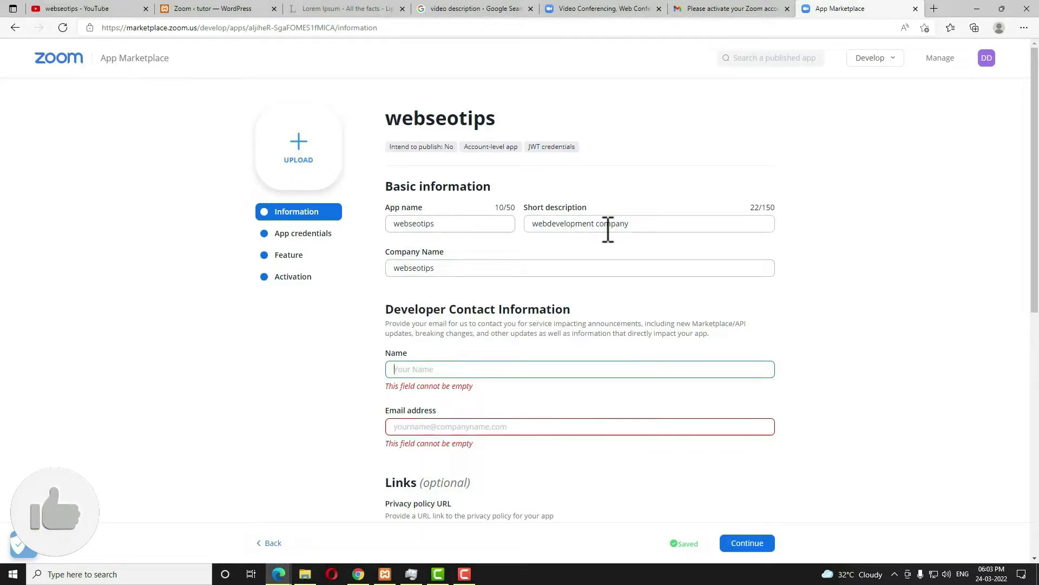
type("de")
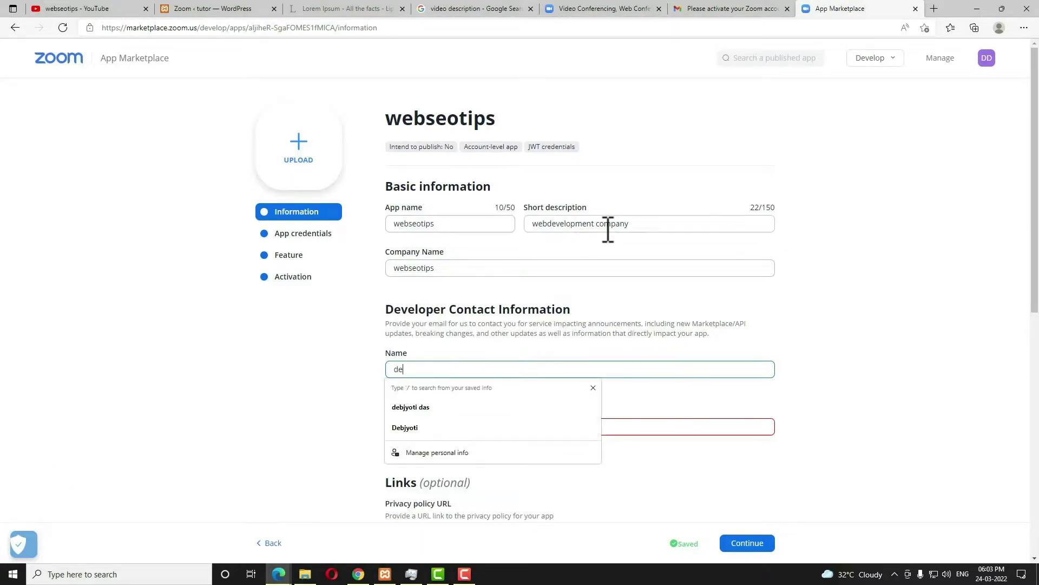
left_click(434, 404)
scroll(459, 375, "down", 4)
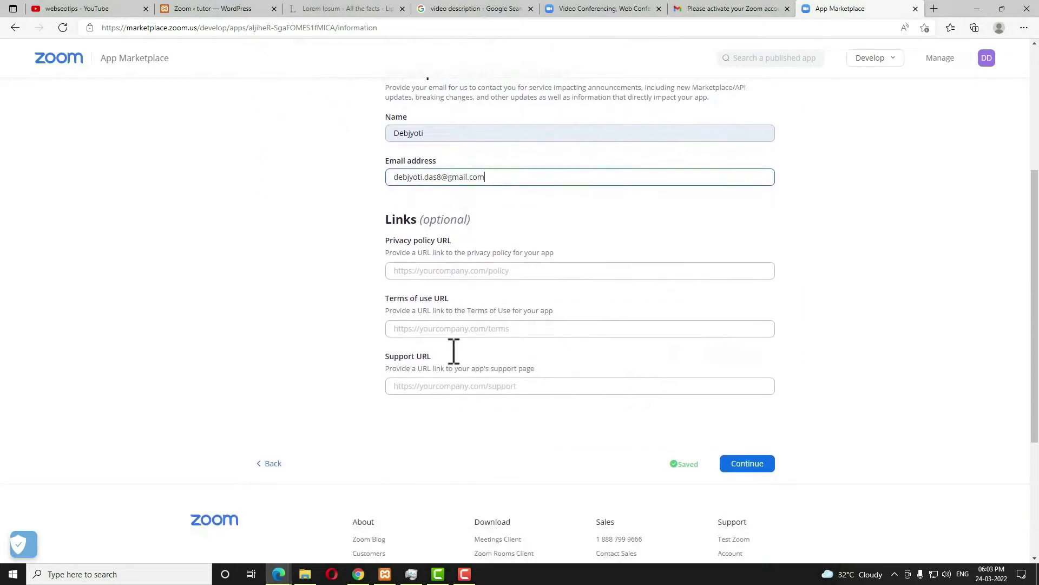
left_click(761, 470)
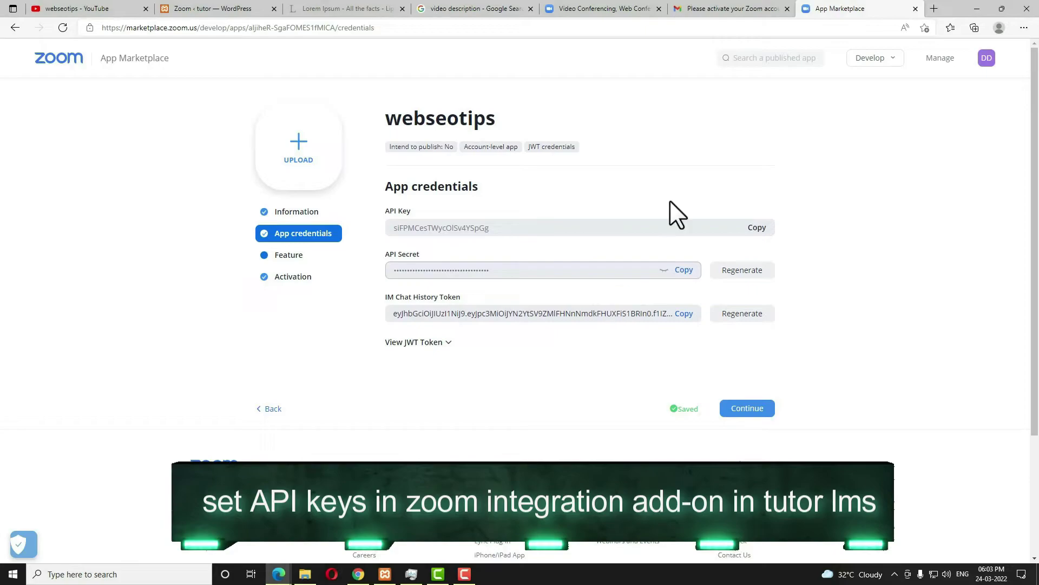
On Tutor LMS Zoom Set API, replace the old API Key with the app's copied key.
left_click(185, 5)
left_click(915, 271)
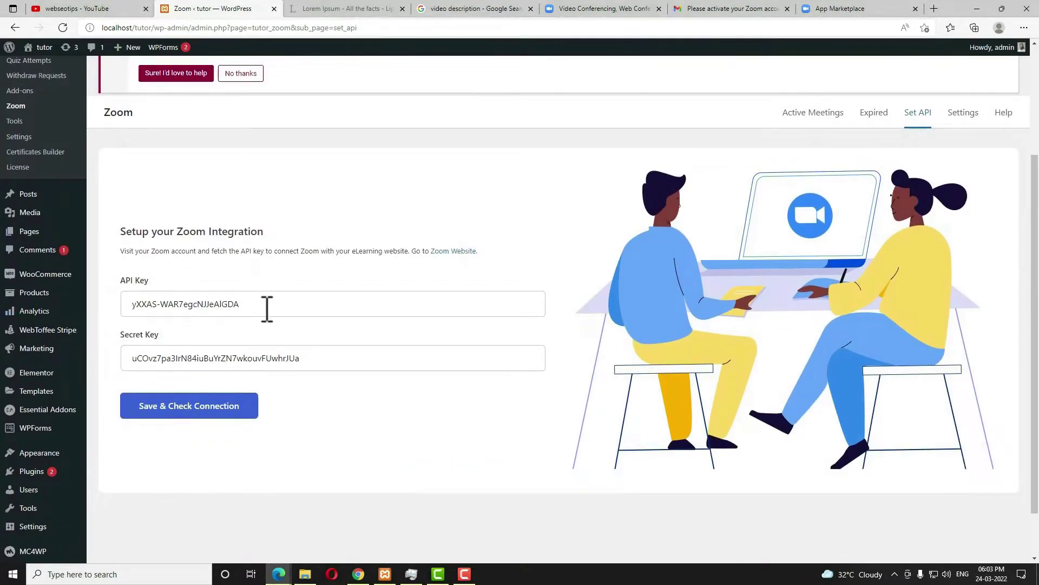
left_click_drag(290, 303, 28, 302)
key("BackSpace")
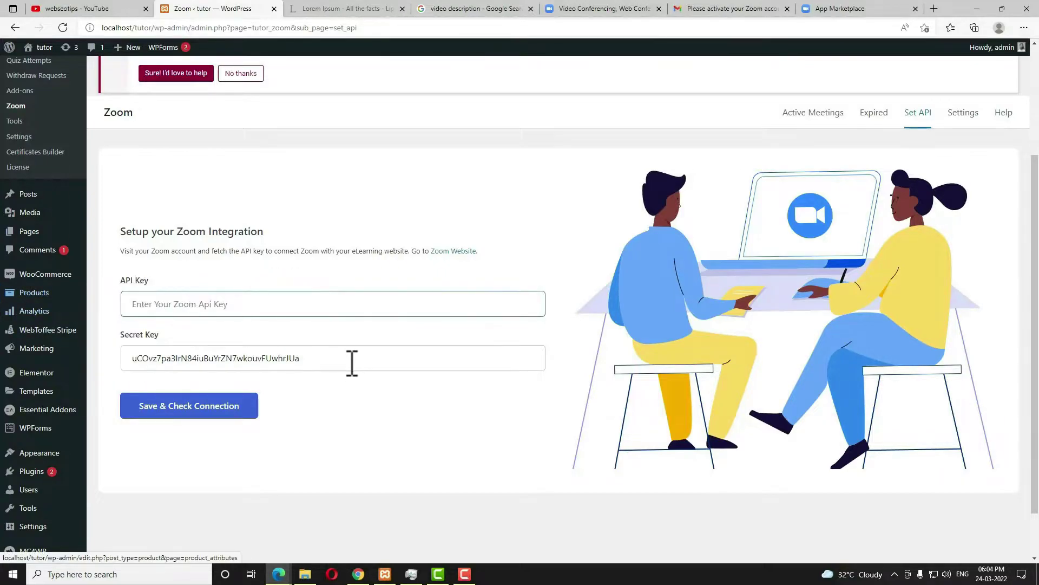
key("ctrl+9")
left_click(757, 228)
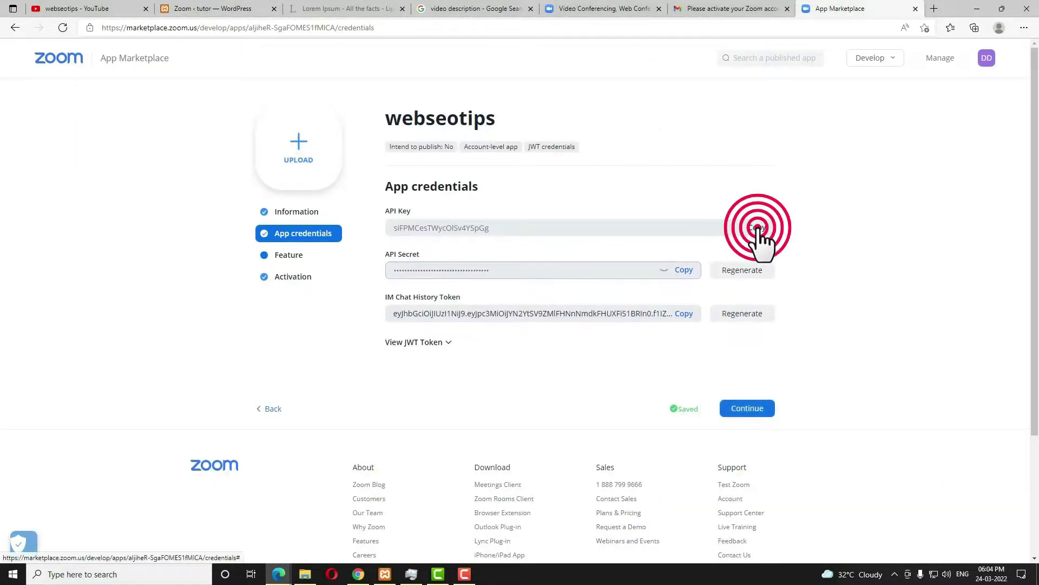
left_click(218, 4)
left_click(188, 302)
key("ctrl+v")
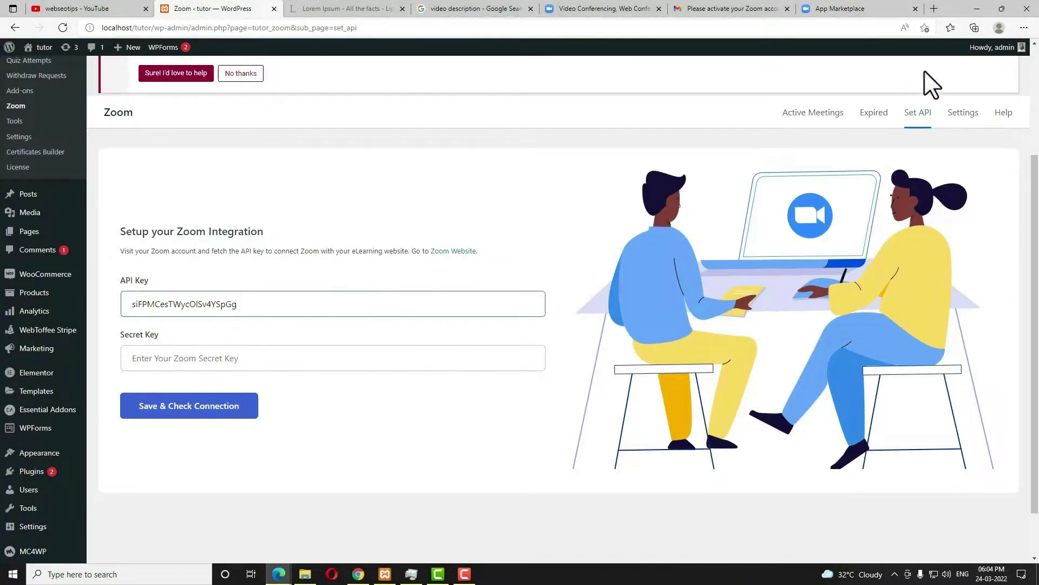
Paste the app's API secret into Secret Key, then save and check the connection.
left_click(845, 7)
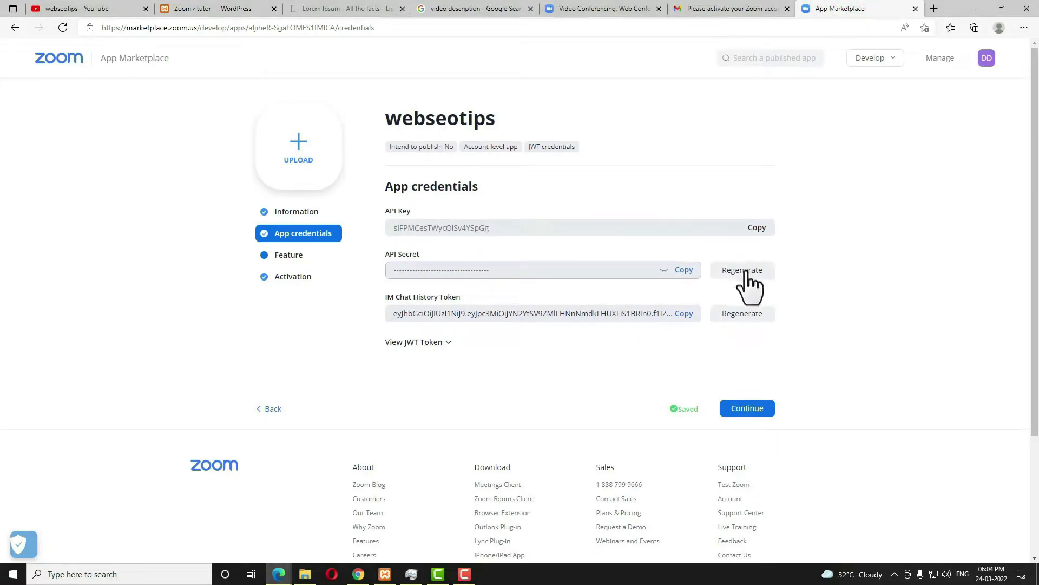
left_click(684, 270)
left_click(213, 8)
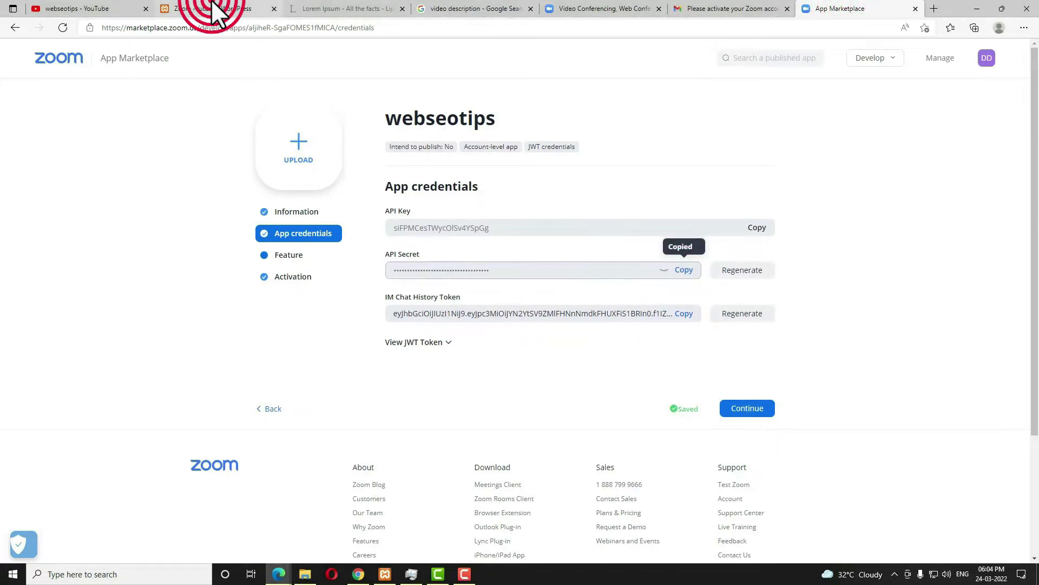
left_click(168, 350)
key("ctrl+v")
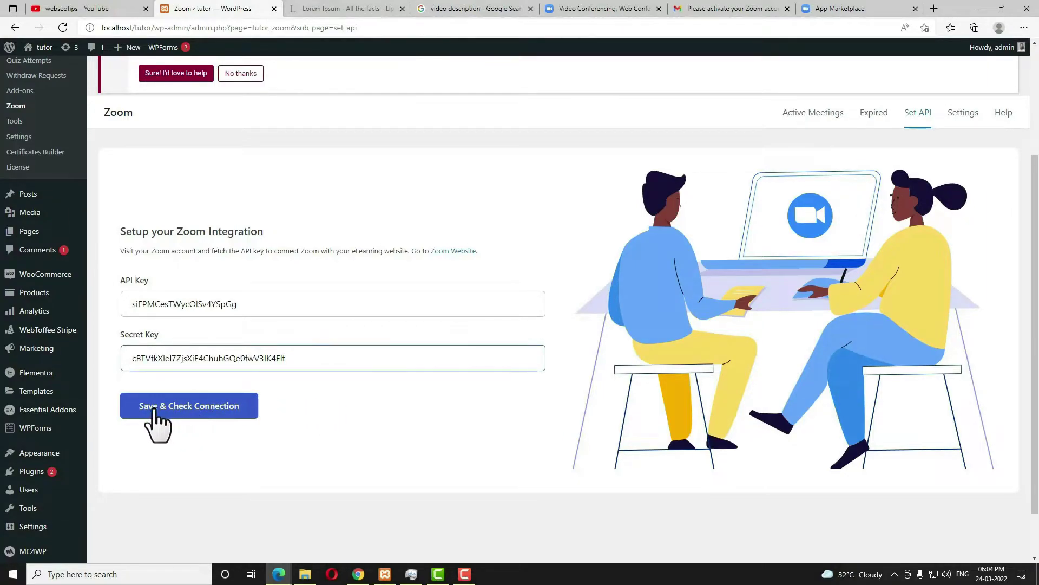
left_click(217, 410)
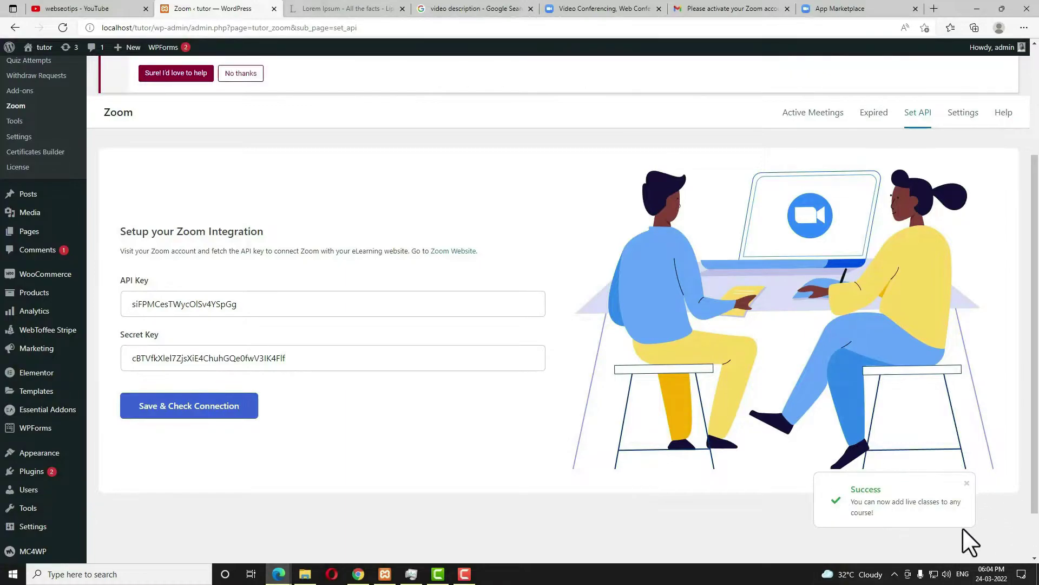
left_click(359, 574)
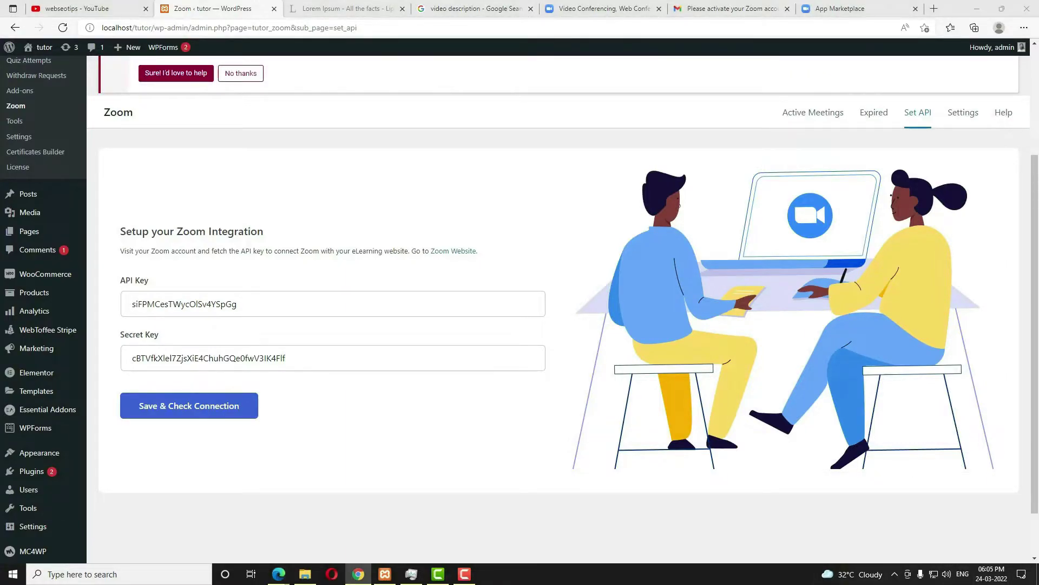
Edit 'Natural Singing for All' from the Courses list and start creating a Zoom meeting.
scroll(516, 314, "up", 3)
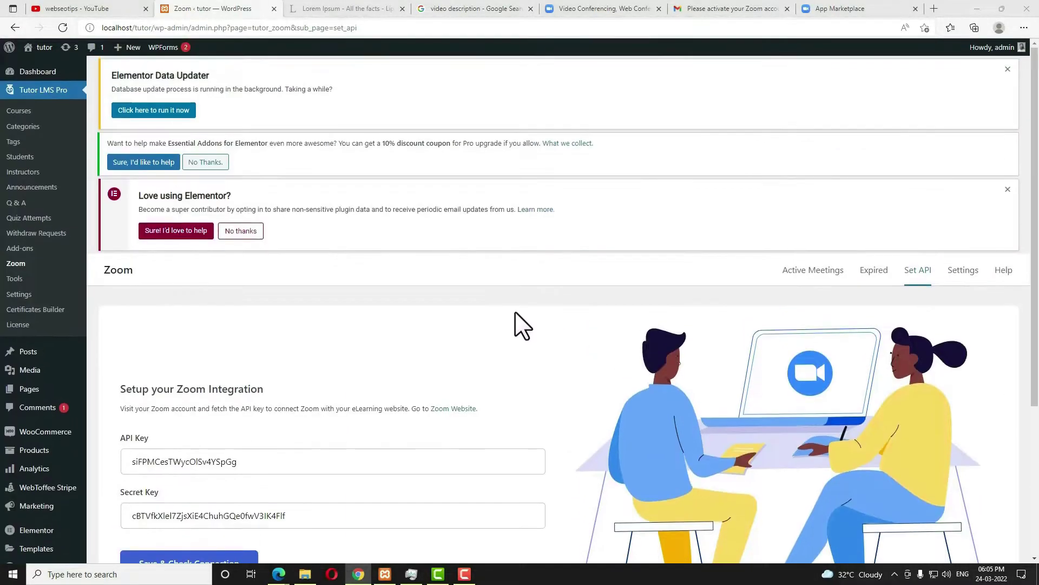
left_click(20, 112)
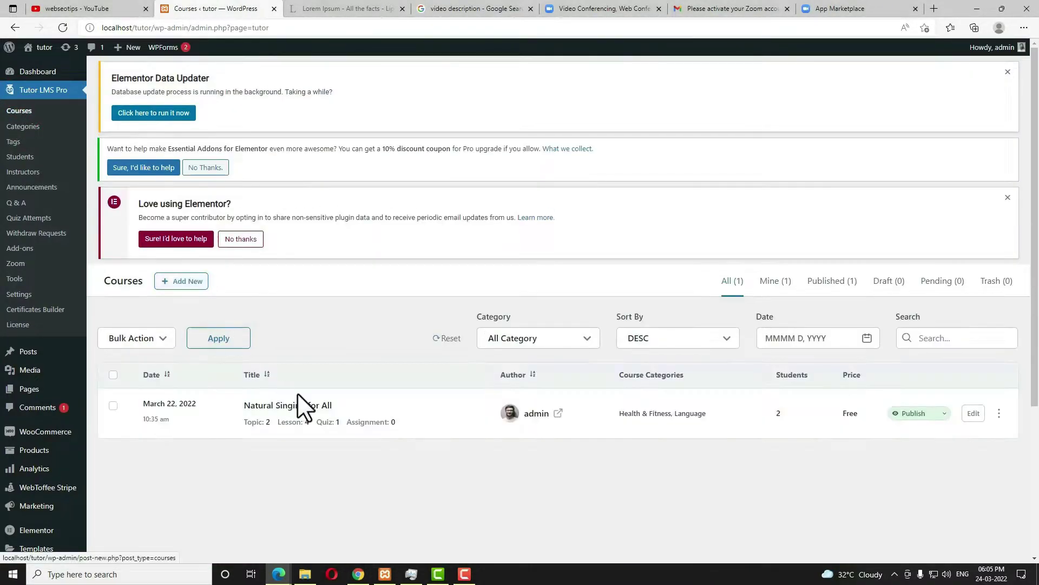
left_click(319, 409)
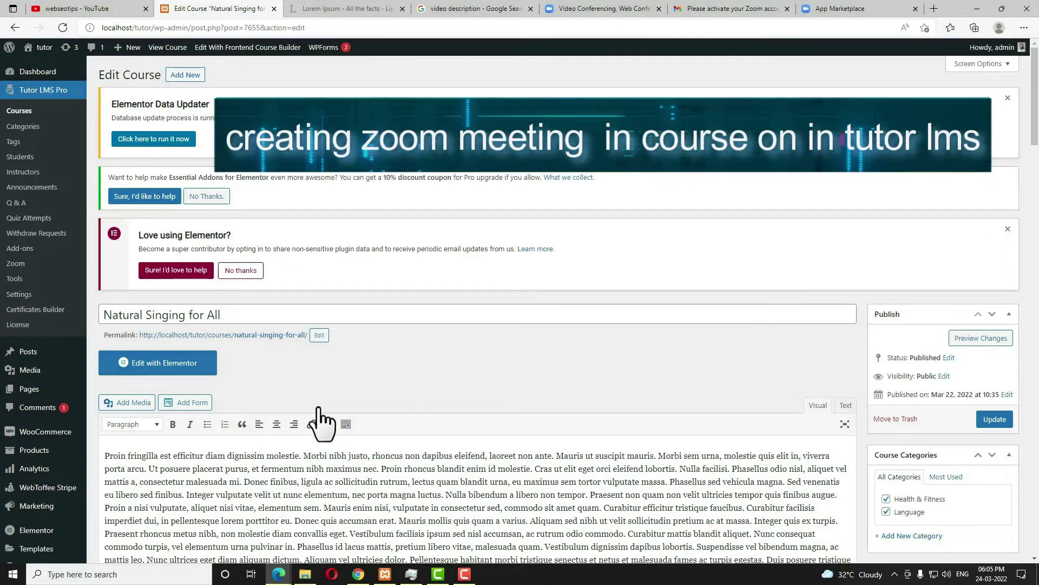
scroll(469, 394, "down", 5)
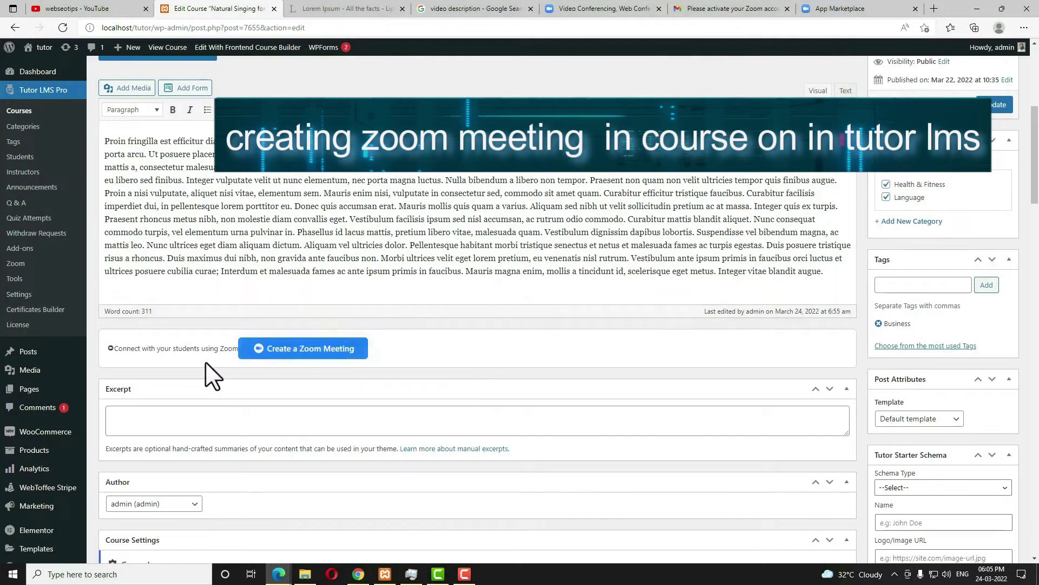
left_click(341, 349)
Name the meeting 'Q&A meeting', paste a summary, and date it March 25, 2022.
left_click(382, 145)
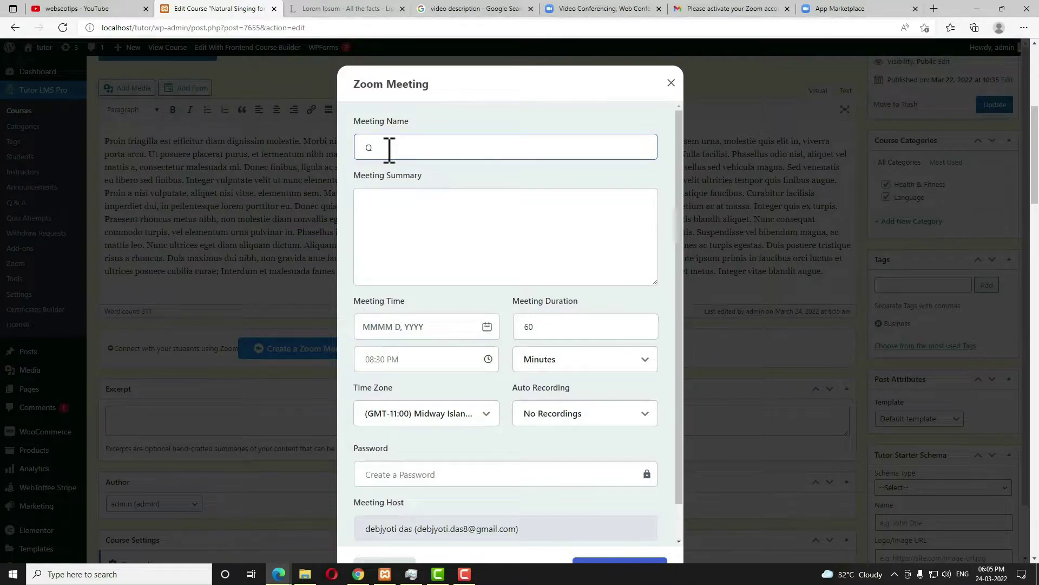
type("Q&A meeting")
key("Tab")
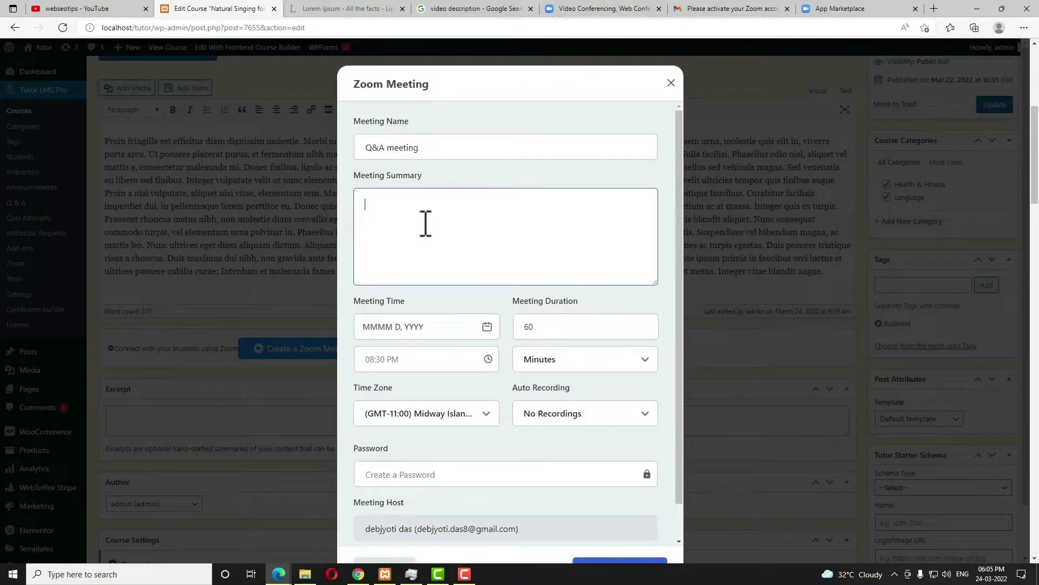
left_click(465, 204)
key("ctrl+v")
left_click(414, 327)
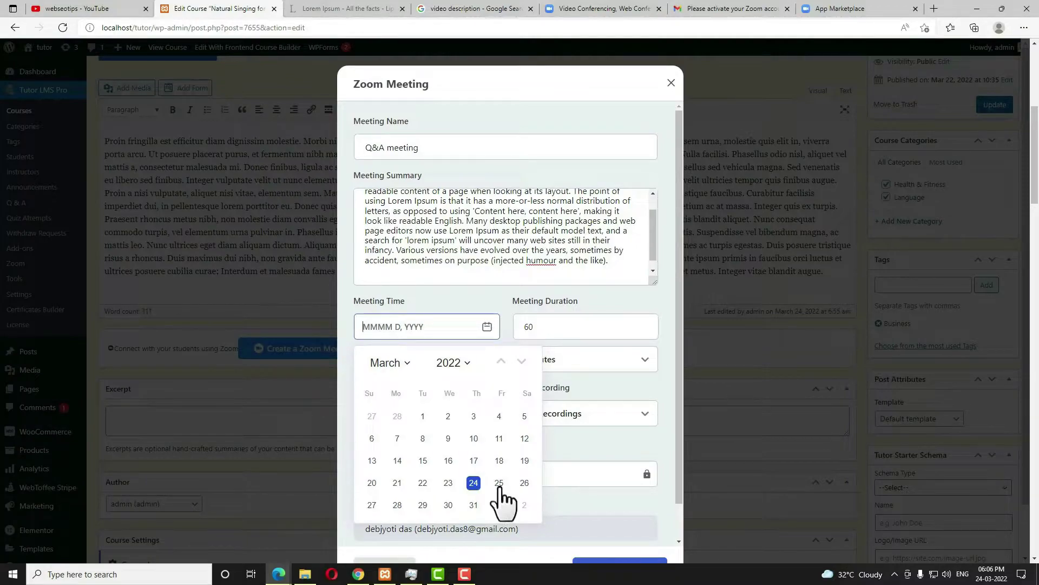
left_click(498, 483)
Set the start time to 07:08 AM and the duration to 30.
left_click(435, 366)
left_click(427, 418)
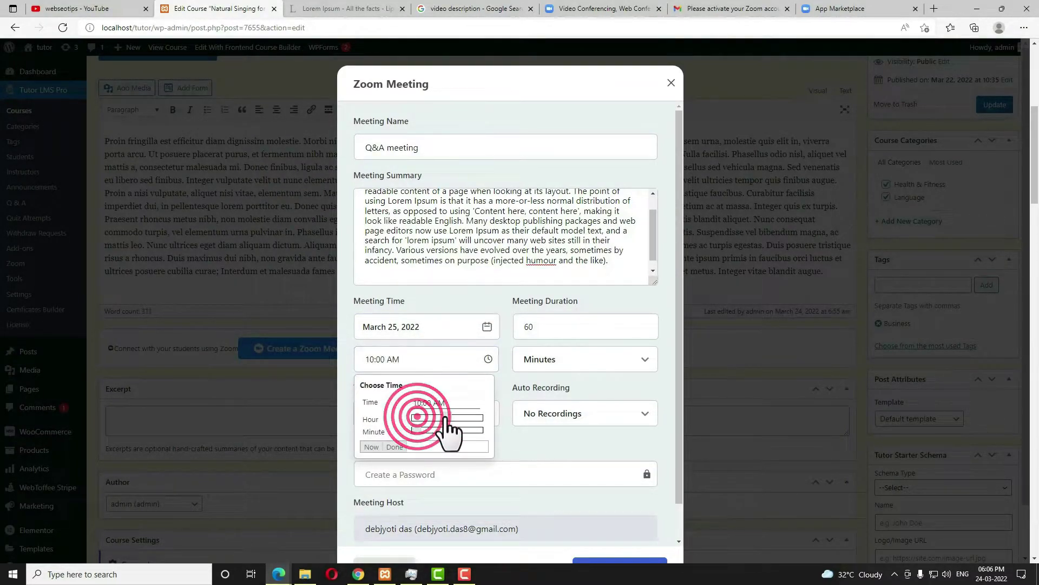
mouse_move(425, 418)
left_mouse_down()
mouse_move(415, 416)
mouse_move(456, 420)
mouse_move(436, 416)
mouse_move(426, 431)
left_mouse_up()
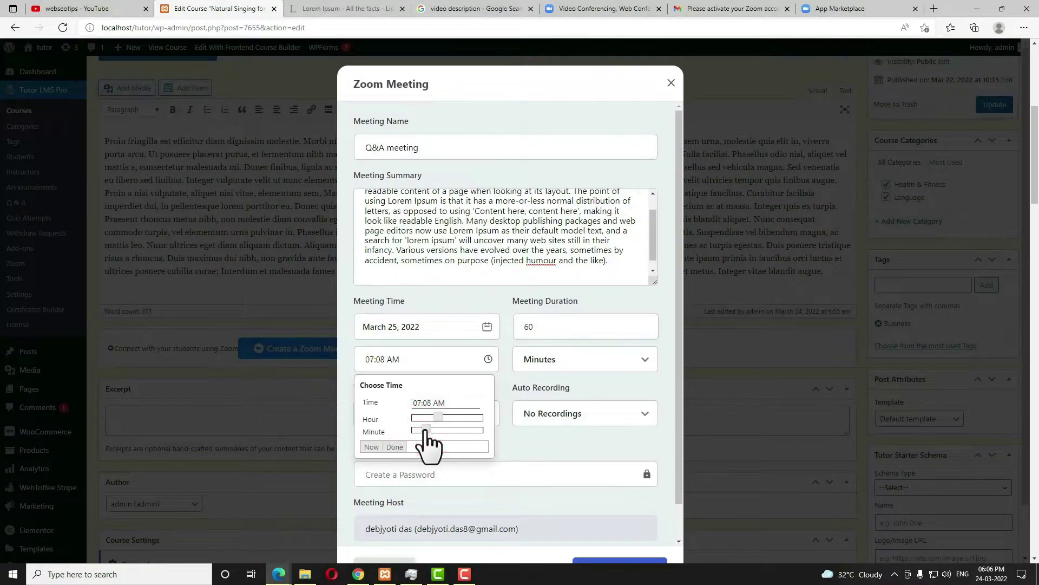
left_click(395, 447)
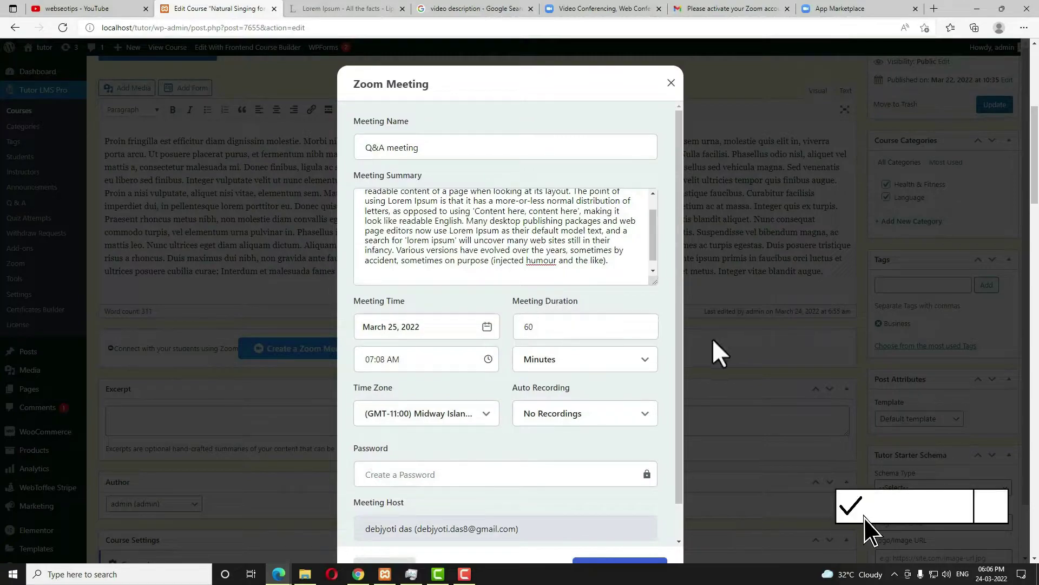
key("Tab")
type("30")
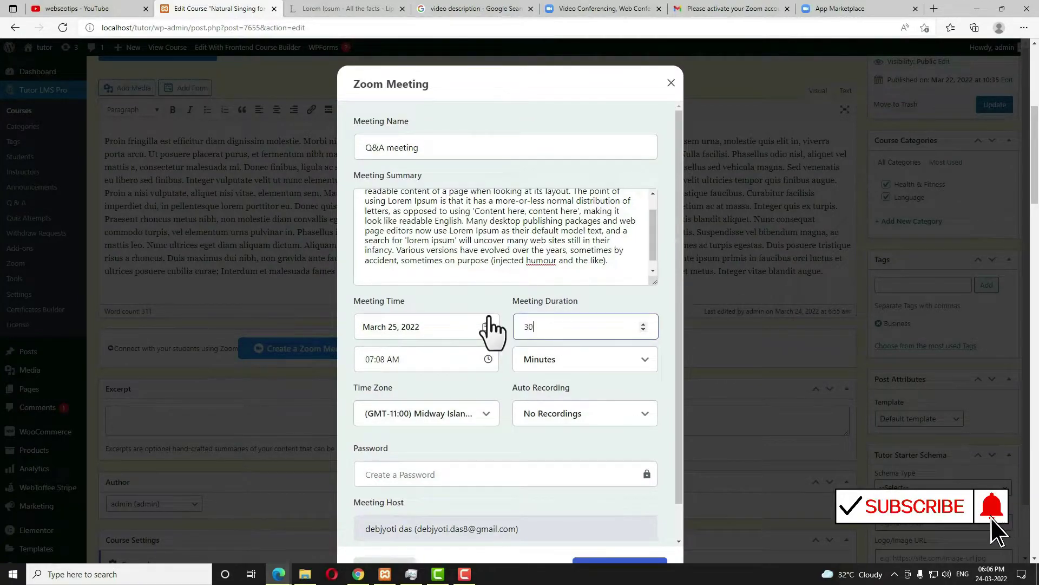
Set auto recording to Local, add a meeting password, and create the meeting.
left_click(608, 414)
left_click(581, 462)
scroll(581, 470, "down", 1)
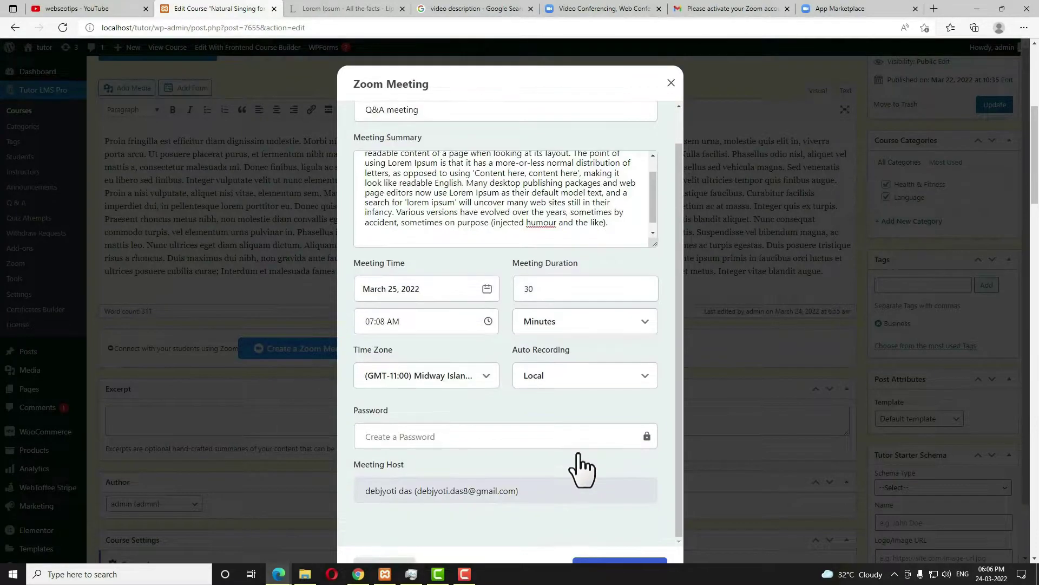
left_click(459, 443)
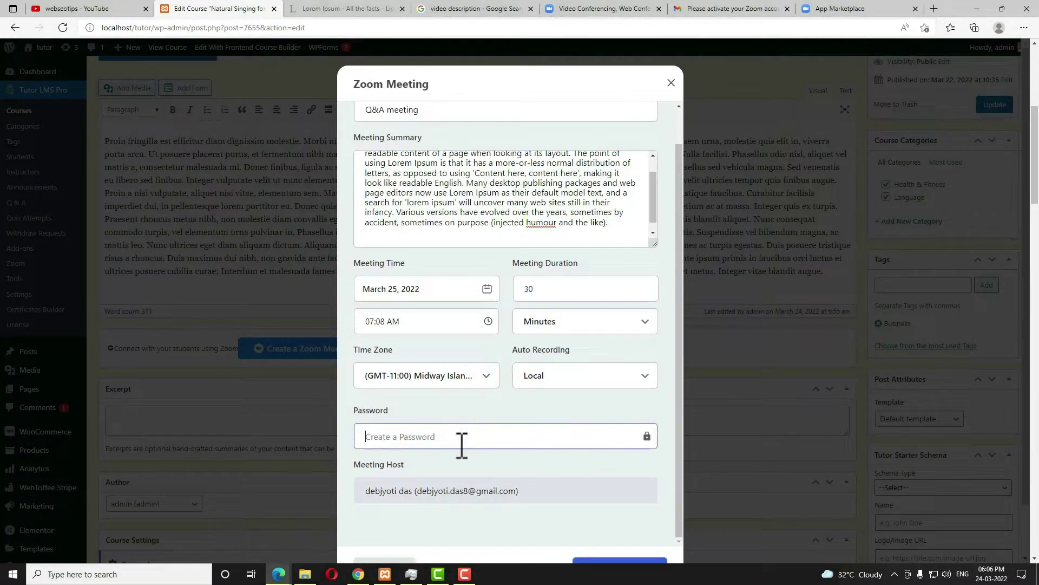
scroll(462, 445, "down", 1)
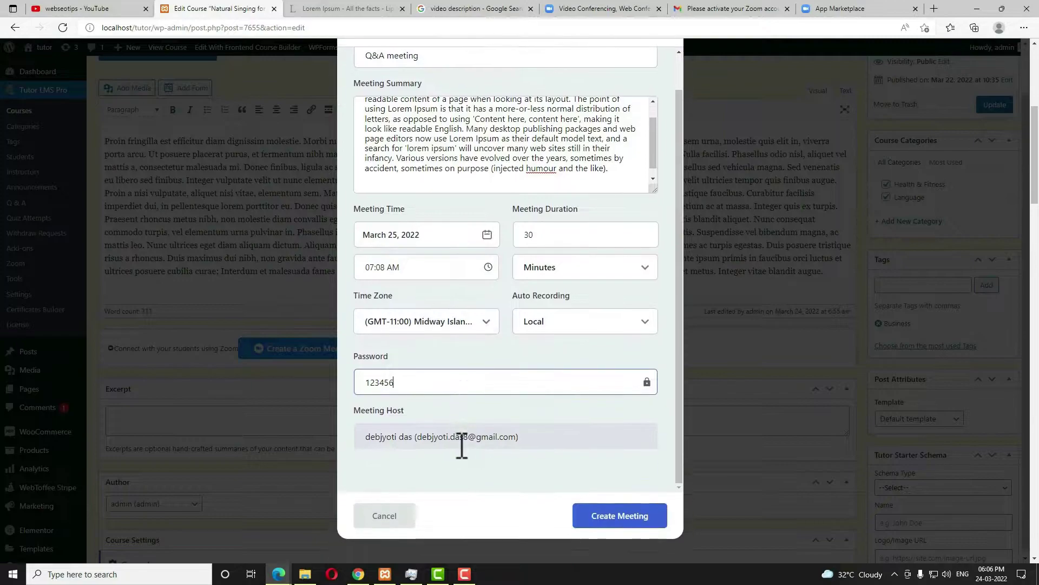
left_click(623, 524)
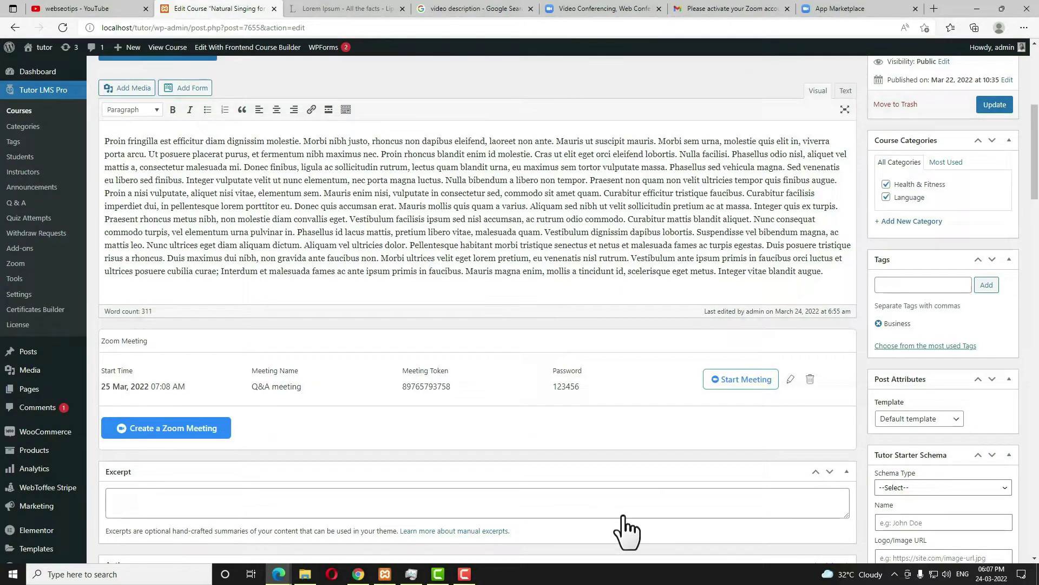
Expand the 'Where can I get some?' topic in Course Builder to reveal Lesson 1 and Quiz 1.
scroll(622, 489, "down", 4)
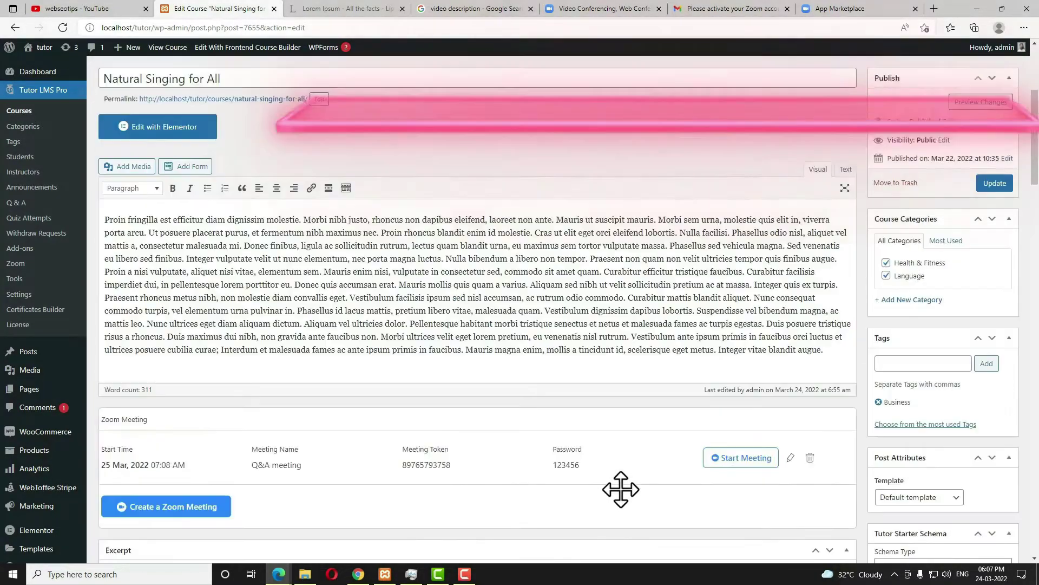
scroll(620, 488, "down", 14)
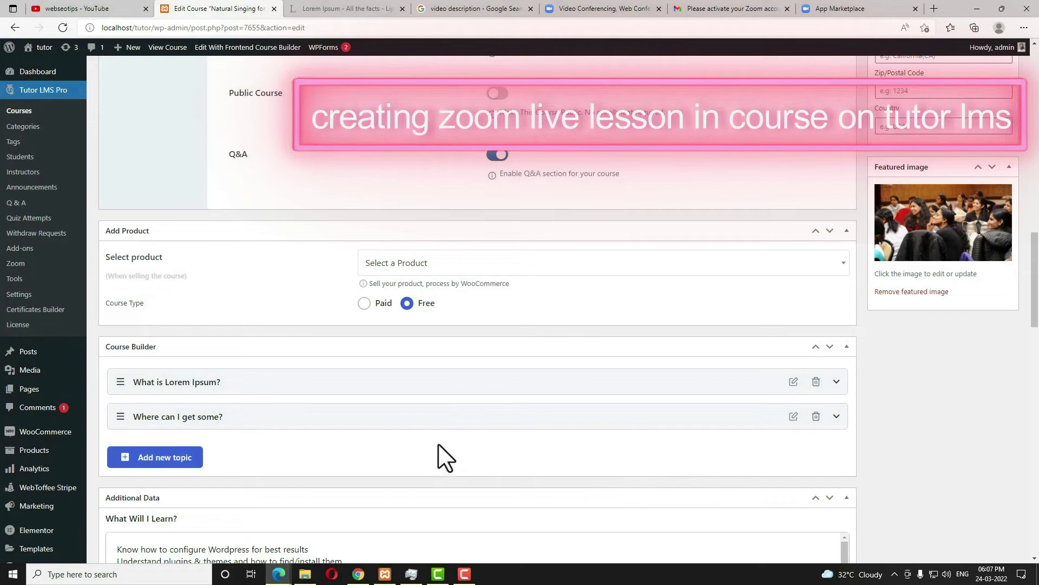
left_click(291, 416)
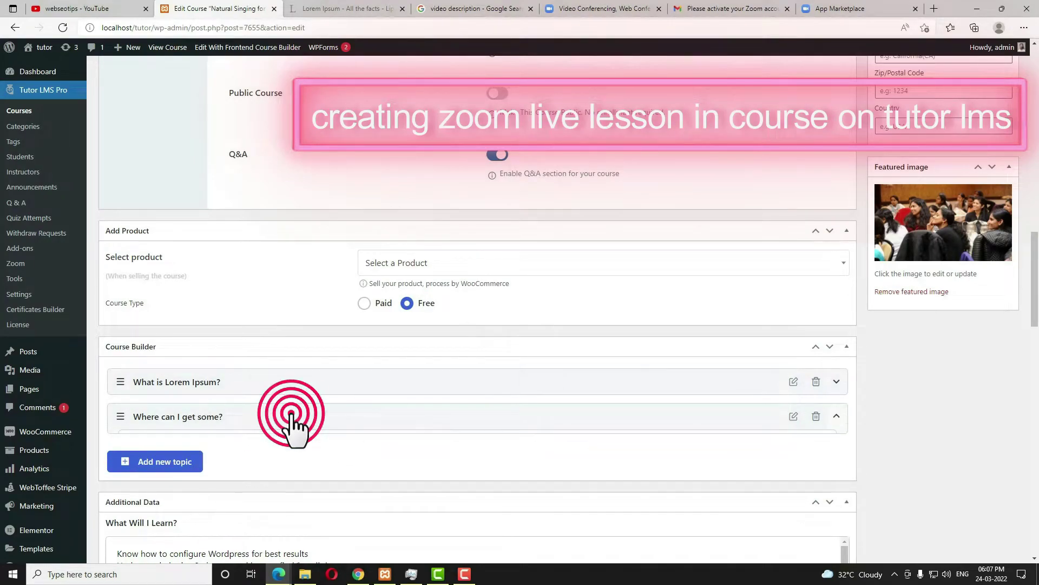
scroll(295, 428, "down", 3)
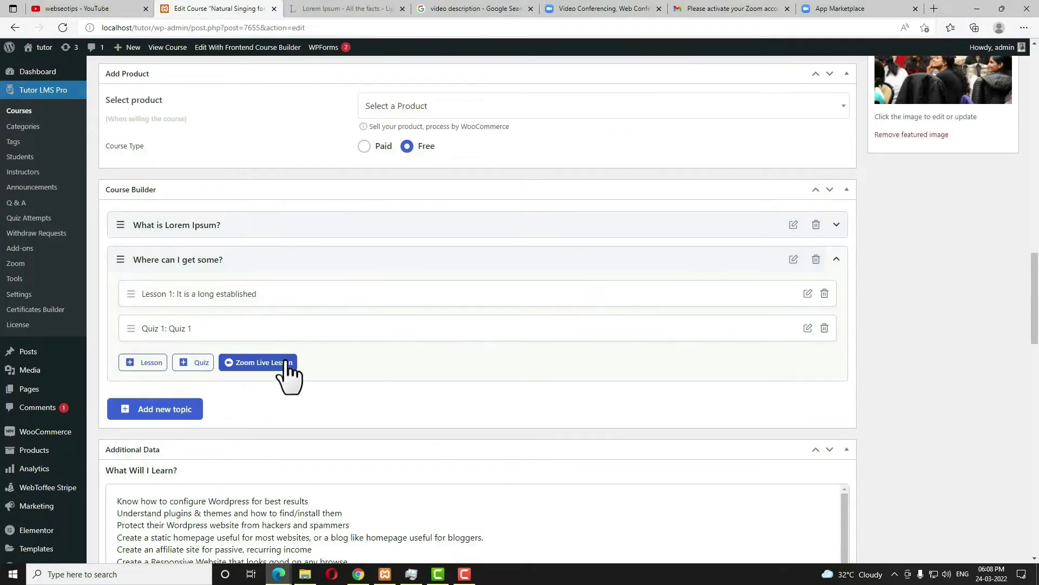
Add a Zoom live lesson with a pasted summary, dated March 30, 2022, 06:00 AM, 45 minutes long.
left_click(466, 191)
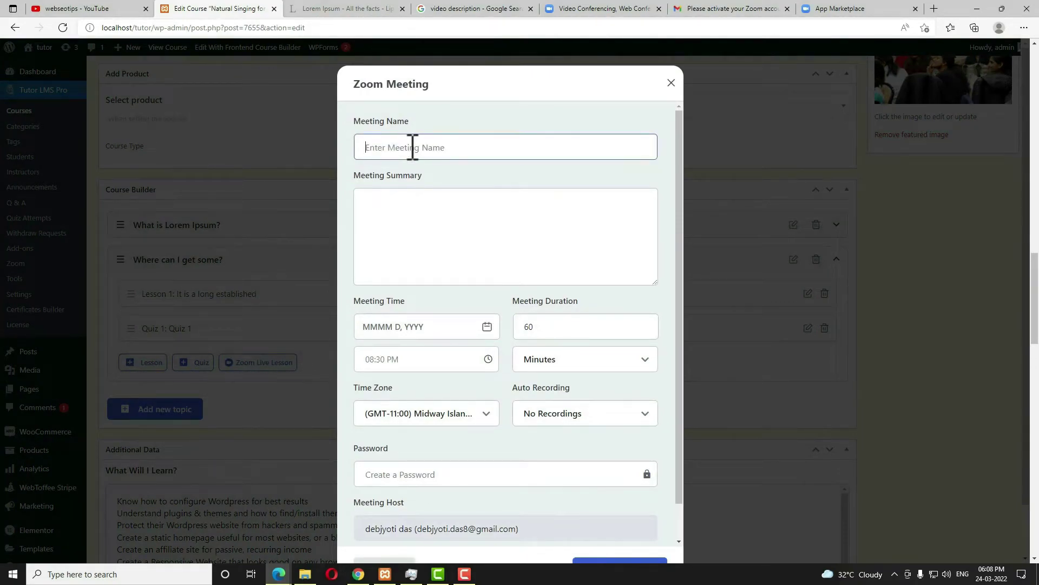
left_click(425, 216)
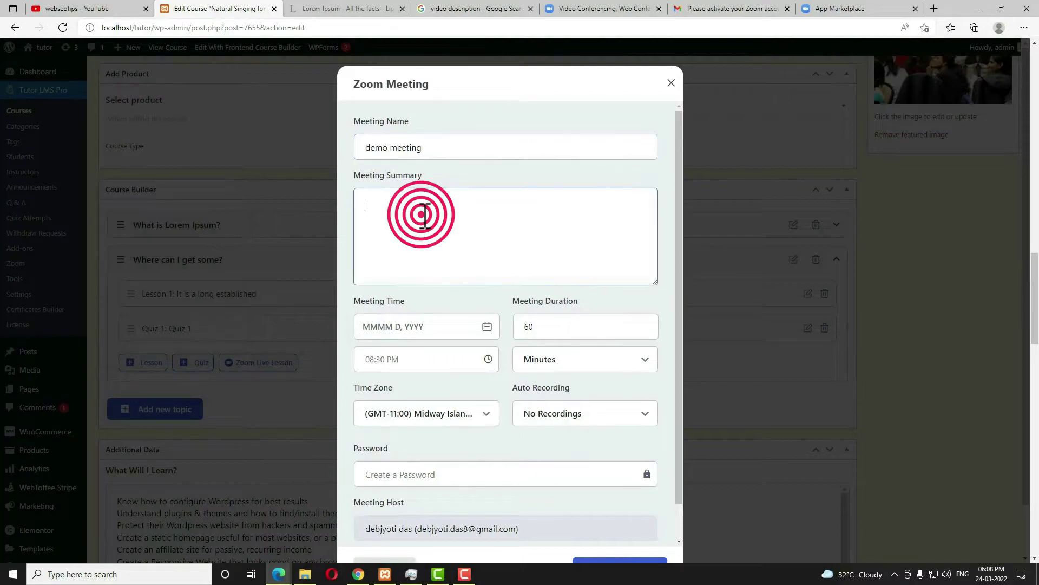
type("It is a long established fact that a reader will be distracted by the readable content of a page when looking at its layout. The point of using Lorem Ipsum is that it has a more-or-less normal distribution of letters, as opposed to using 'Content here, content here', making it look like readable English. Many desktop publishing packages and web page editors now use Lorem Ipsum as their default model text, and a search for 'lorem ipsum' will uncover many web sites still in their infancy. Various versions have evolved over the years, sometimes by accident, sometimes on purpose (injected humour and the like).")
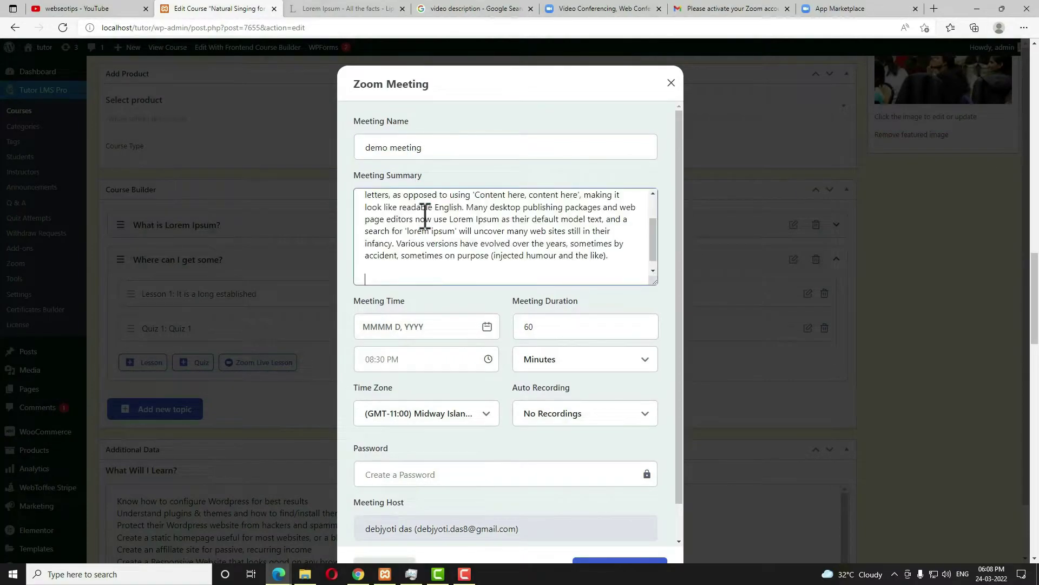
left_click(432, 327)
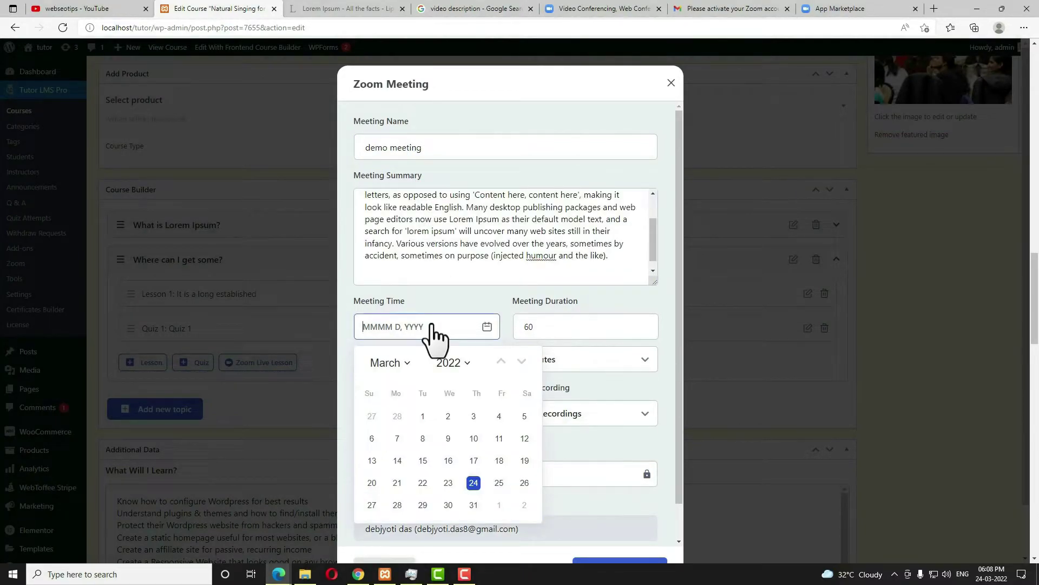
left_click(448, 504)
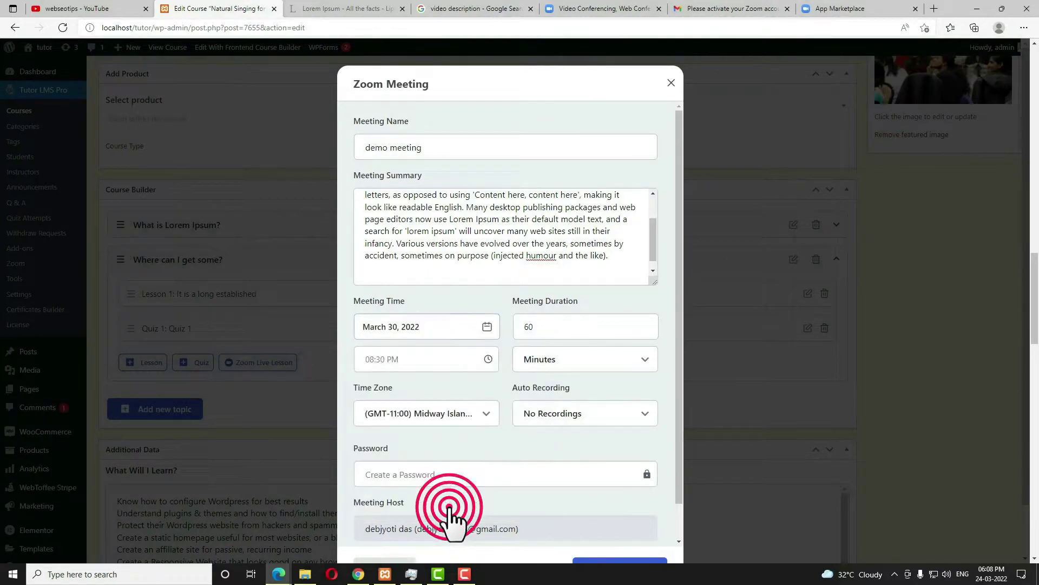
left_click(410, 359)
left_click(415, 417)
left_click(395, 446)
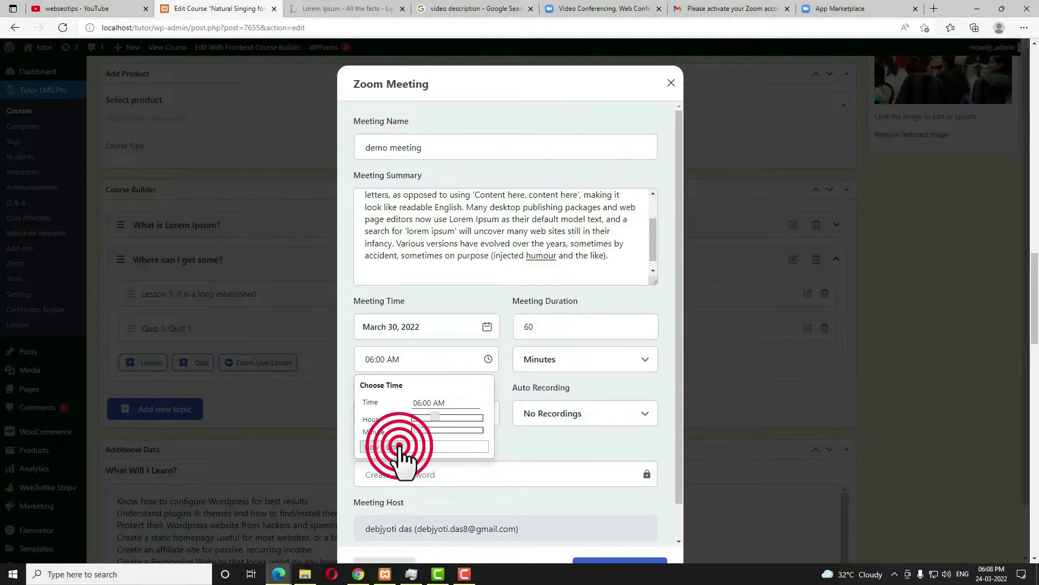
left_click(535, 327)
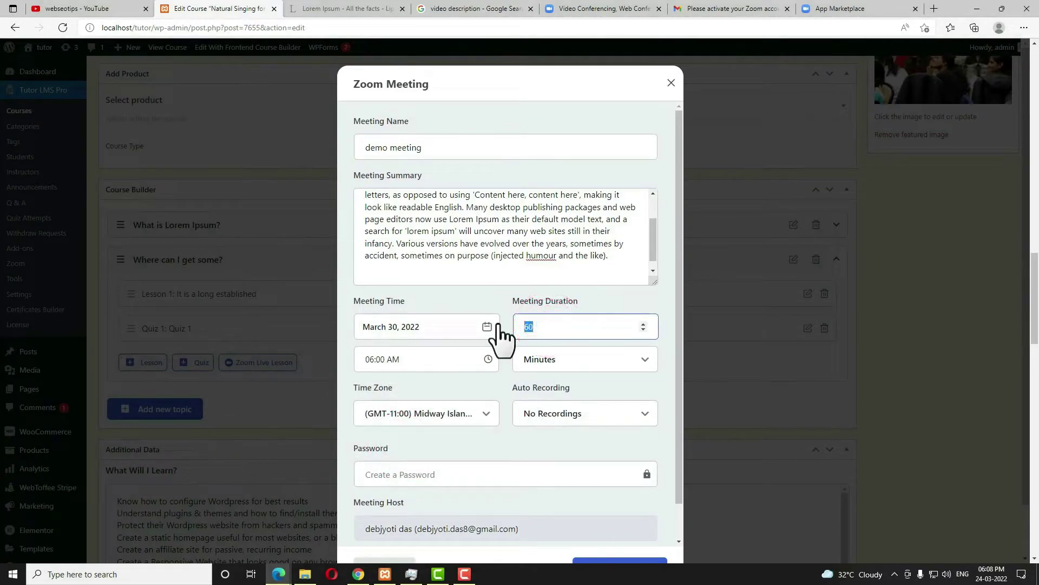
type("45")
Set auto recording to Local, add a meeting password, create the meeting and update the course.
left_click(602, 420)
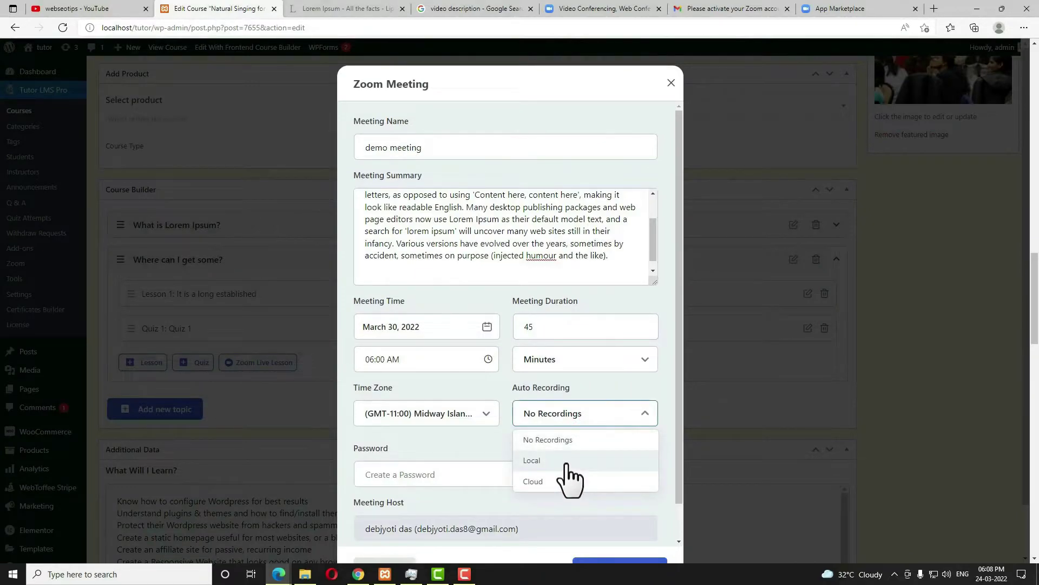
left_click(565, 461)
left_click(454, 473)
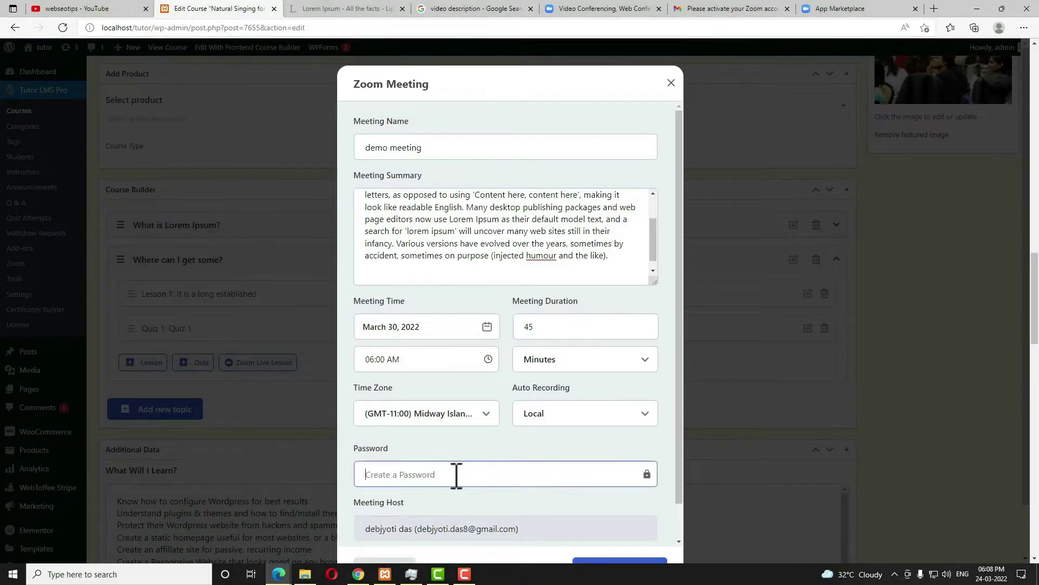
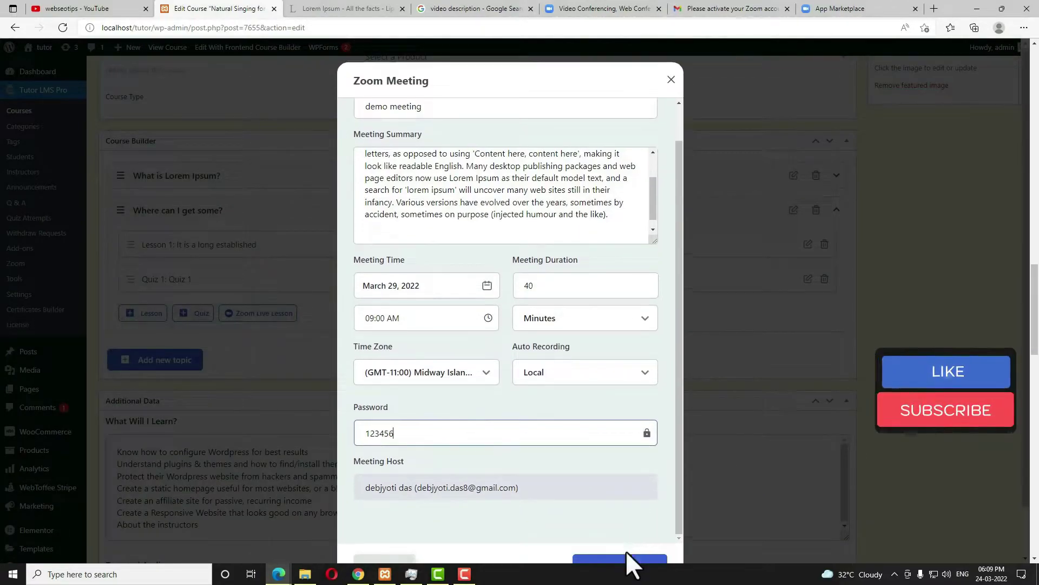
scroll(626, 551, "down", 1)
left_click(622, 527)
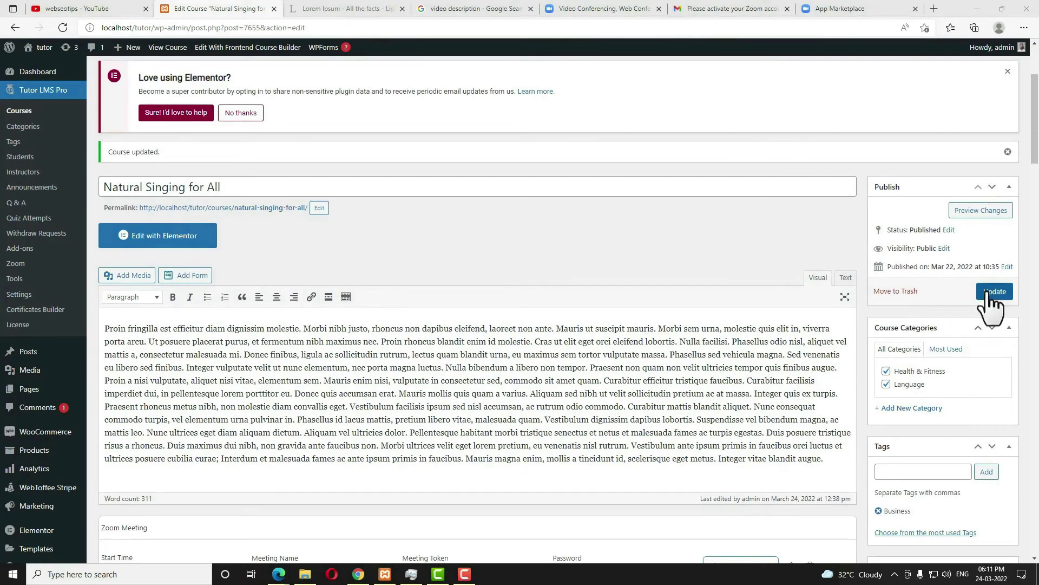
left_click(991, 292)
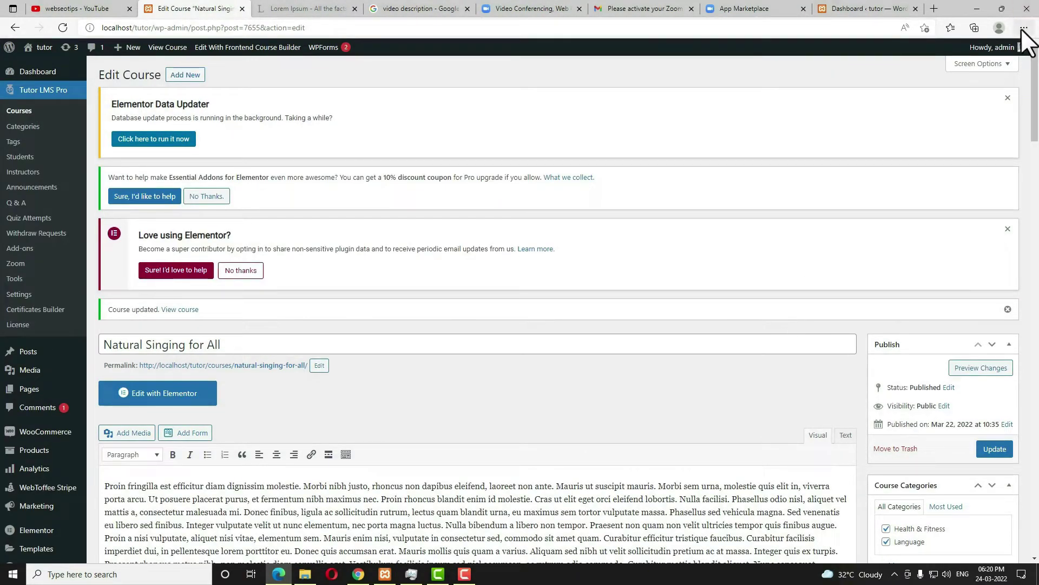
Open a new private browser window at the local site address.
left_click(1024, 27)
left_click(955, 80)
type("http://localhost/tutor/")
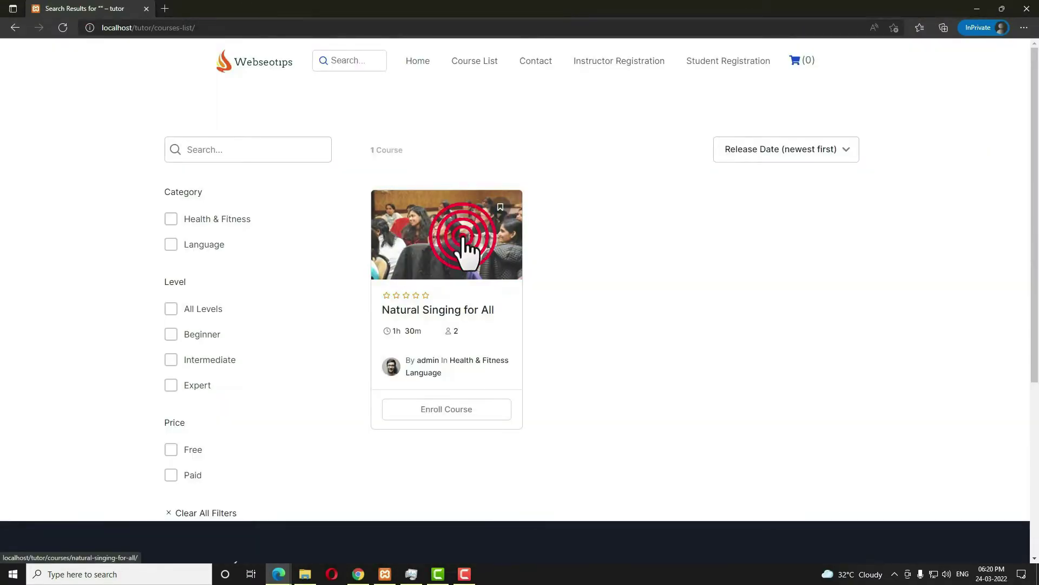
Open the Natural Singing for All course and view its Curriculum tab.
left_click(464, 250)
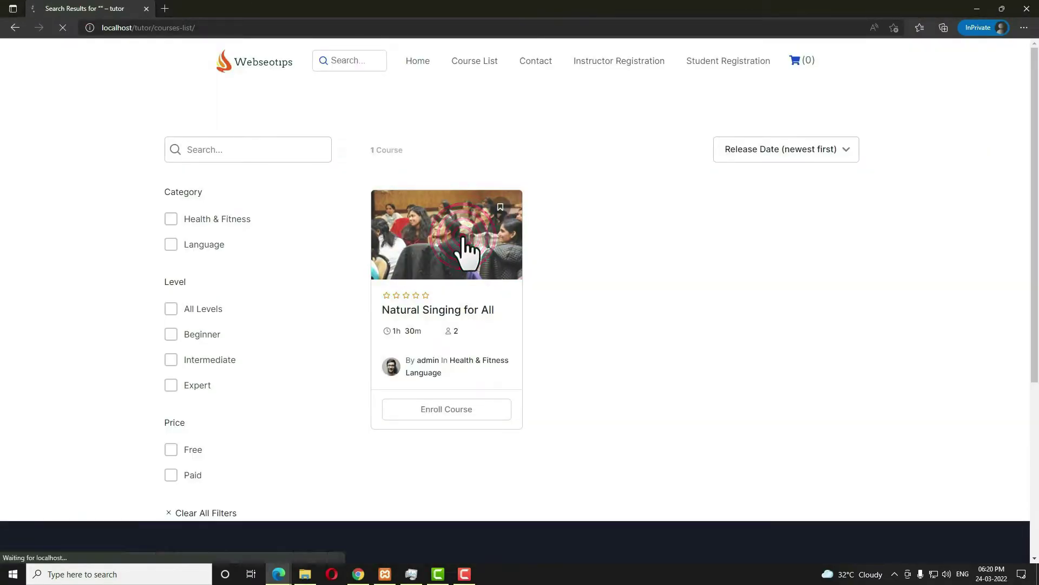
scroll(637, 390, "down", 3)
left_click(271, 321)
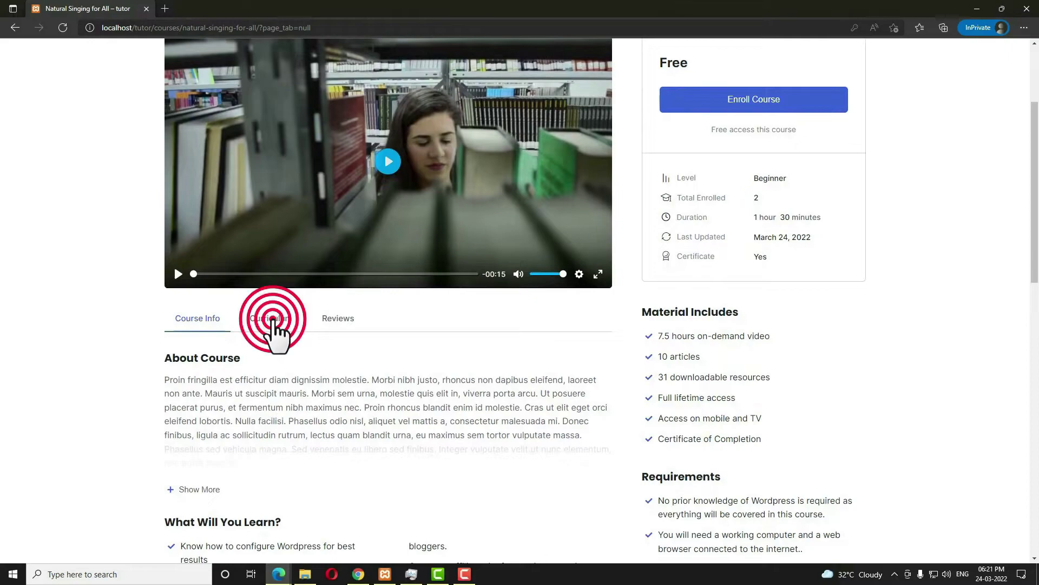
scroll(375, 390, "down", 4)
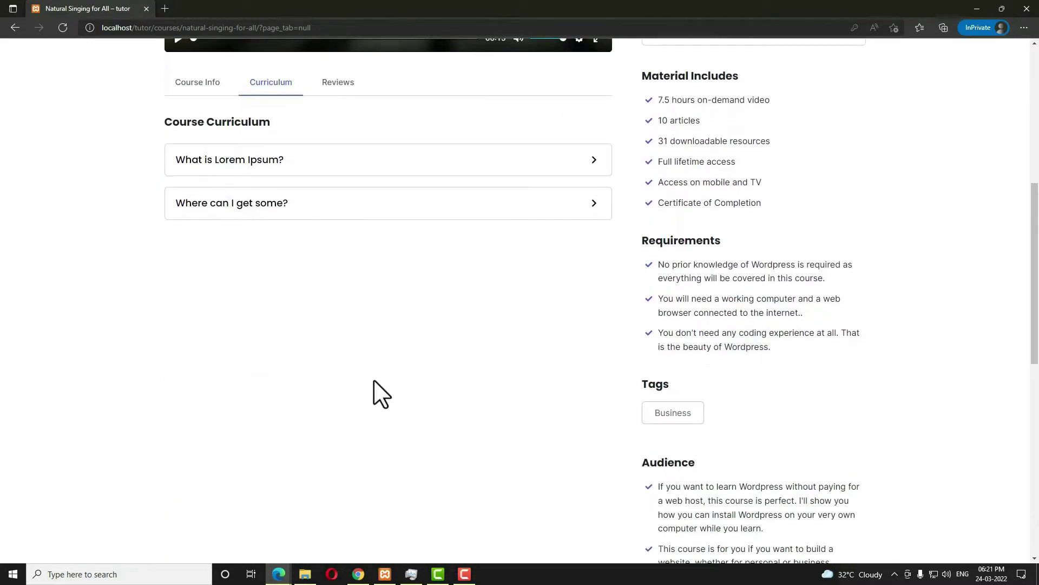
scroll(374, 379, "up", 7)
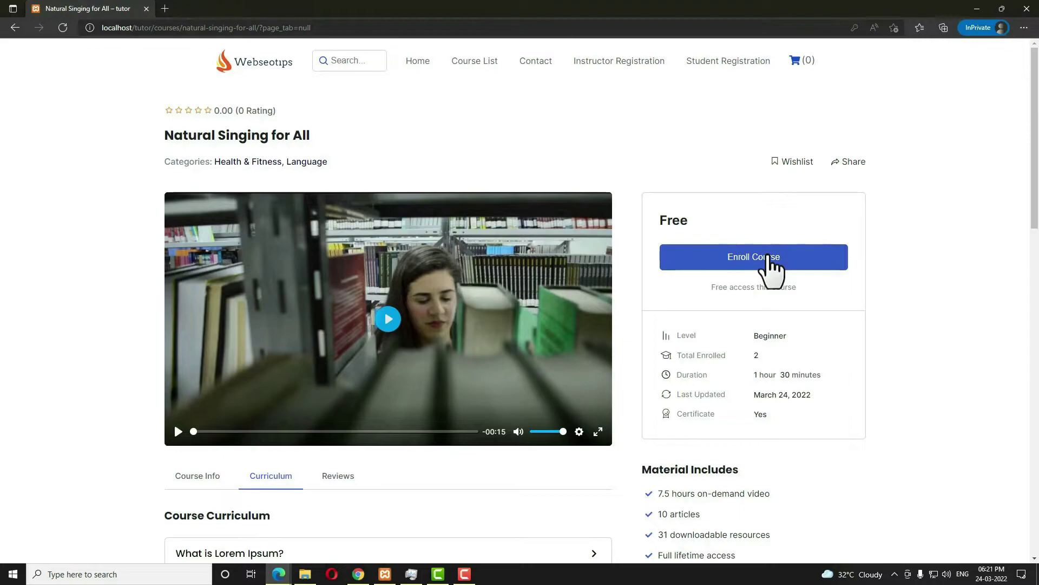
Register a new student with their name, username, e-mail and password to enroll in Natural Singing for All.
left_click(790, 260)
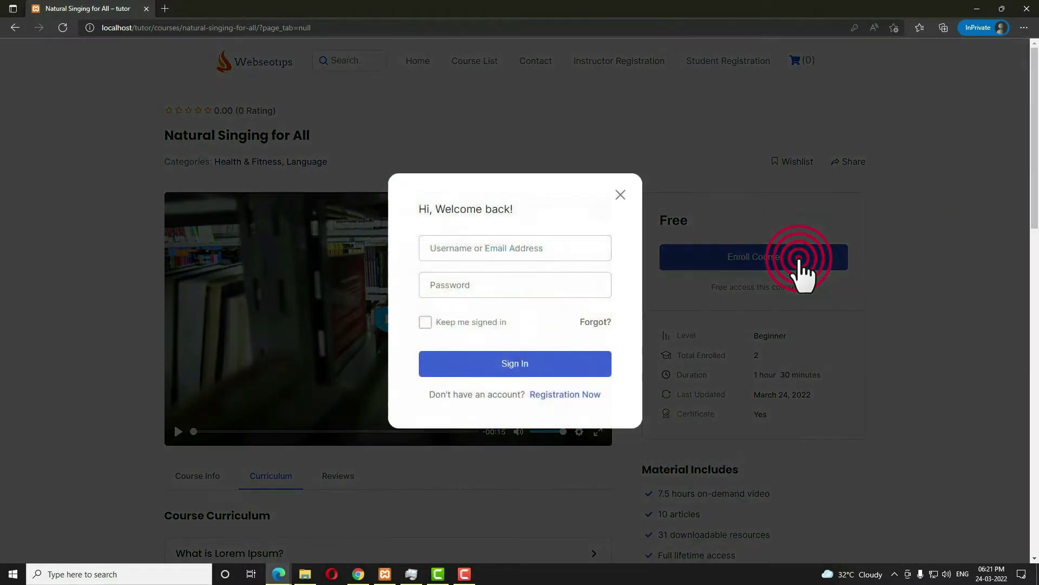
left_click(589, 395)
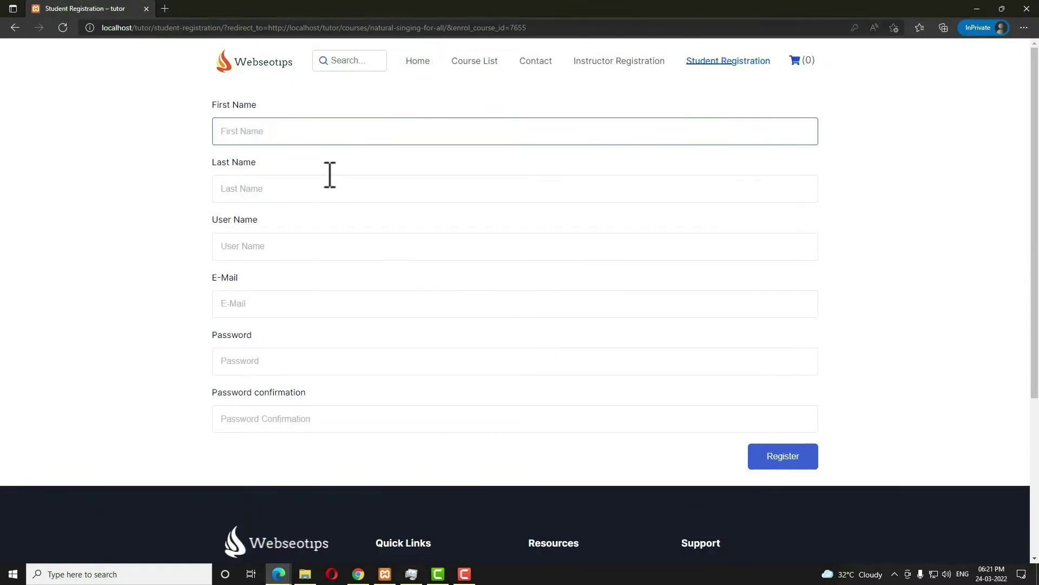
key("Tab")
key("Tab")
key("Tab")
key("Tab")
key("Tab")
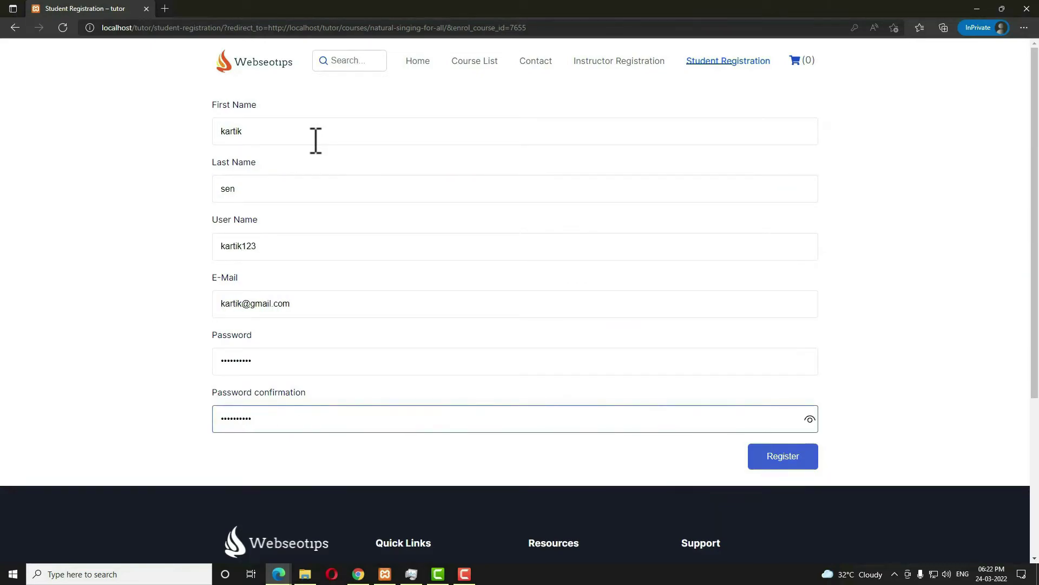
left_click(800, 460)
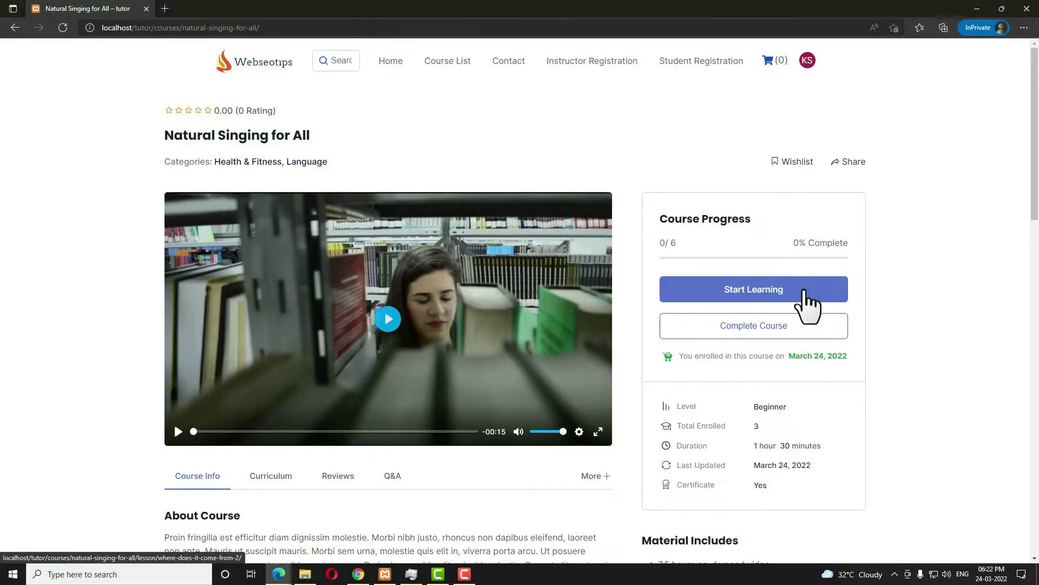
Check the student's curriculum lists demo meeting under 'Where can I get some?', then return to the Edit Course window.
scroll(796, 308, "down", 1)
left_click(279, 396)
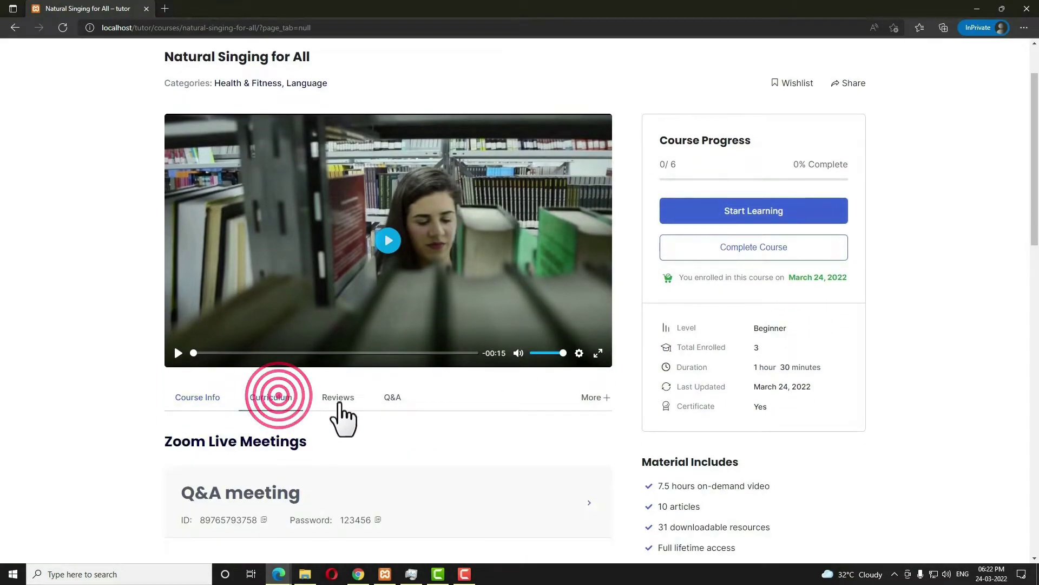
scroll(379, 428, "down", 3)
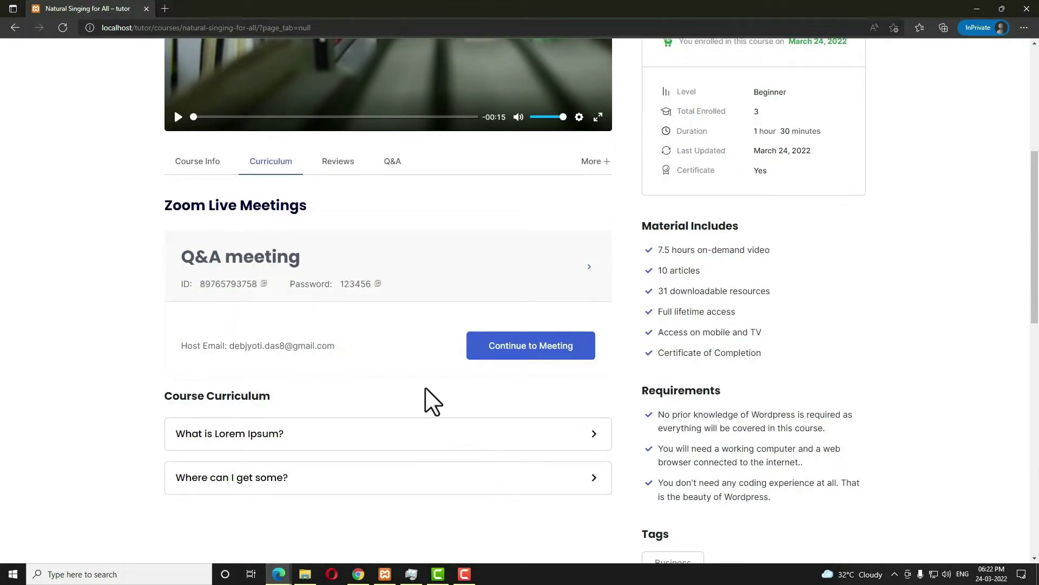
scroll(417, 384, "down", 2)
left_click(300, 323)
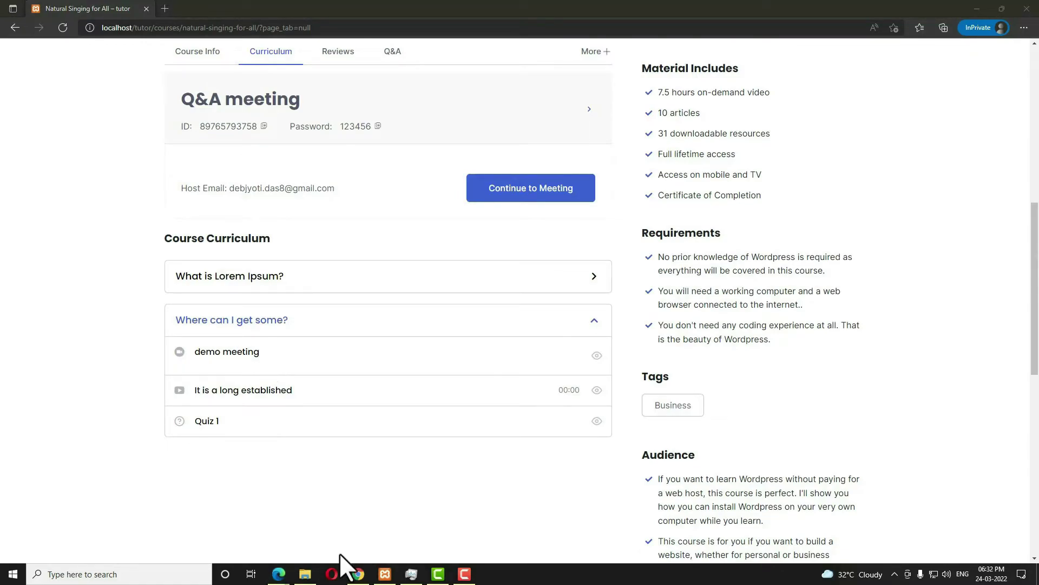
left_click(278, 569)
left_click(246, 537)
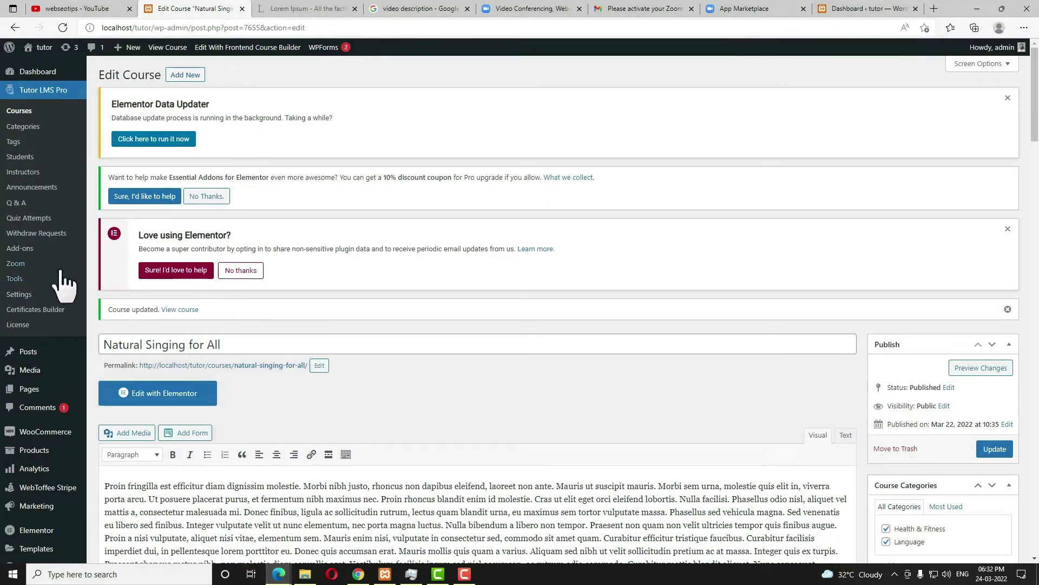
In Tutor LMS Pro > Zoom, review the Q&A meeting's details, then start the Q&A meeting.
left_click(22, 266)
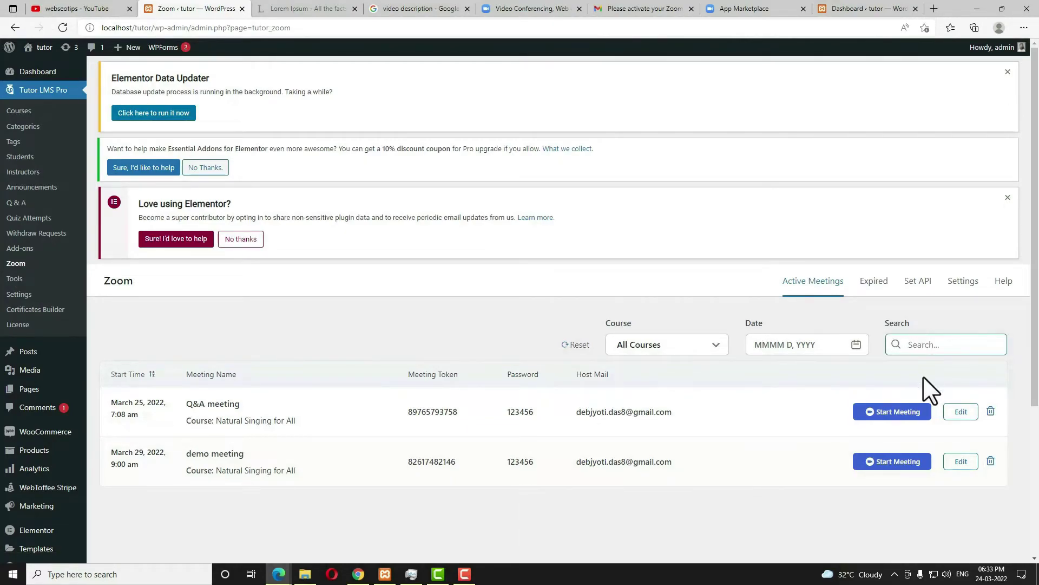
left_click(960, 412)
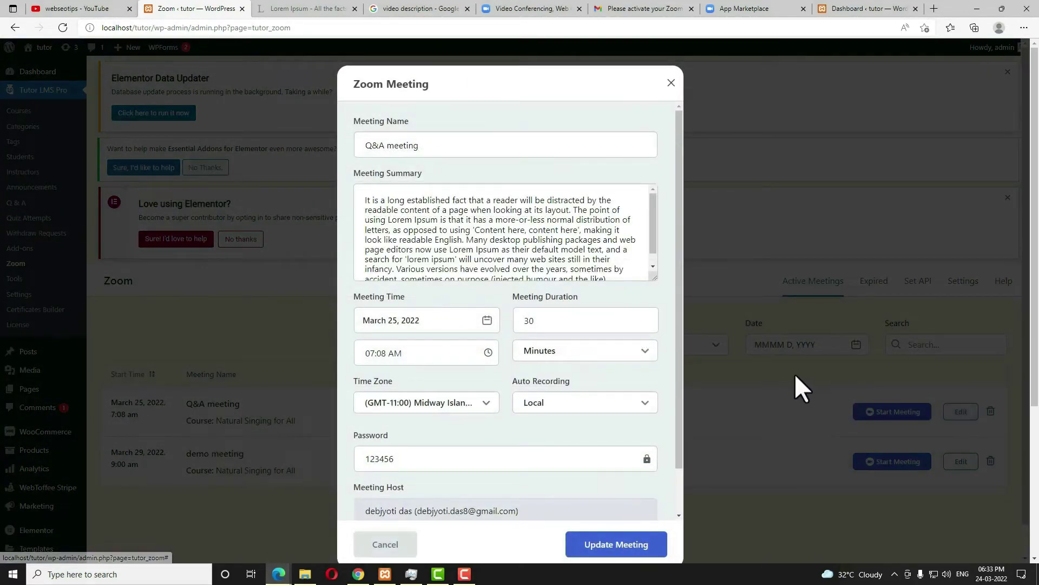
left_click(795, 375)
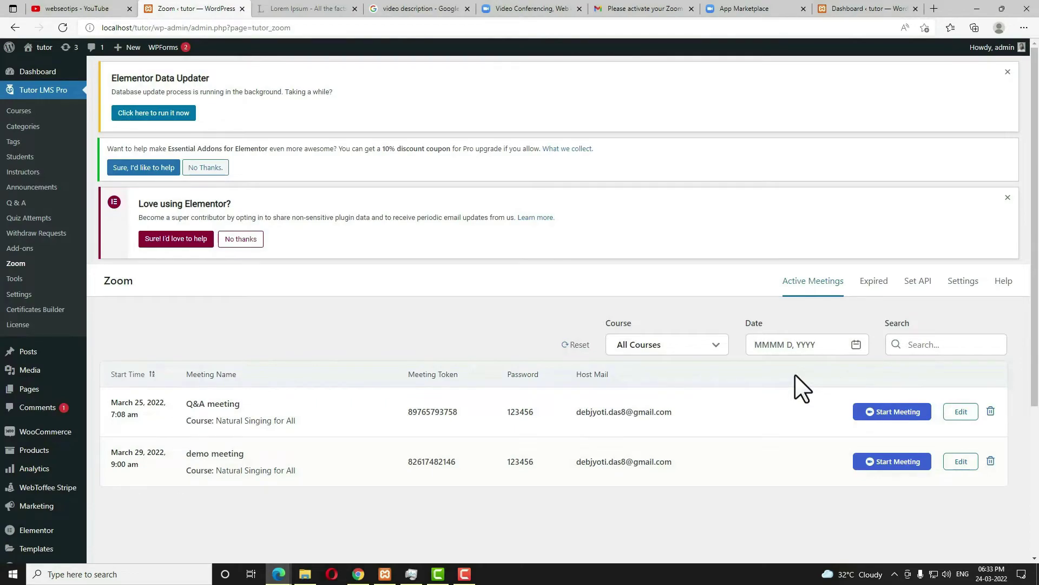
left_click(887, 415)
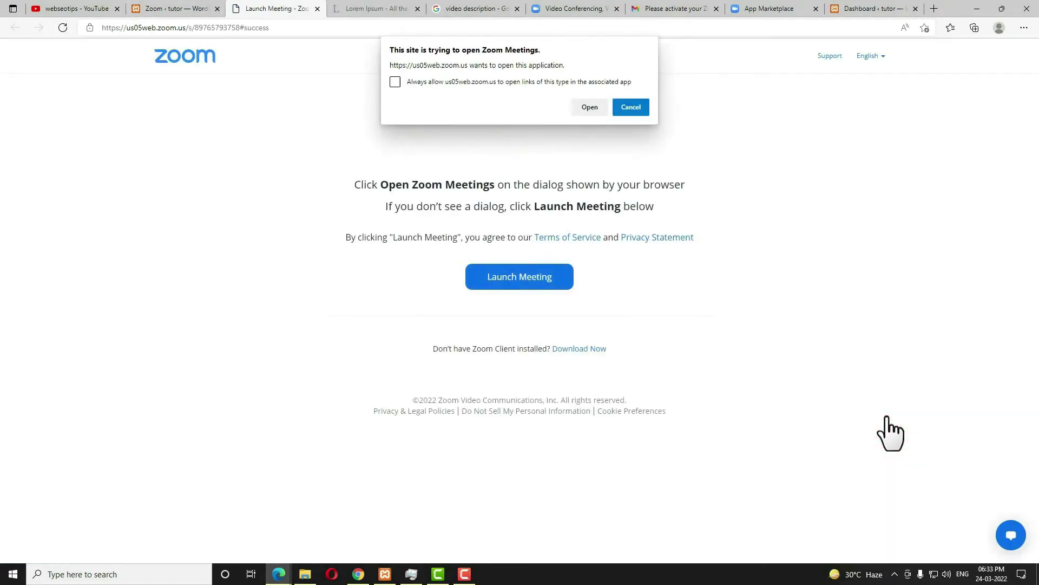
Launch the Q&A meeting in Zoom, end it for all, and confirm the recording folder.
left_click(596, 108)
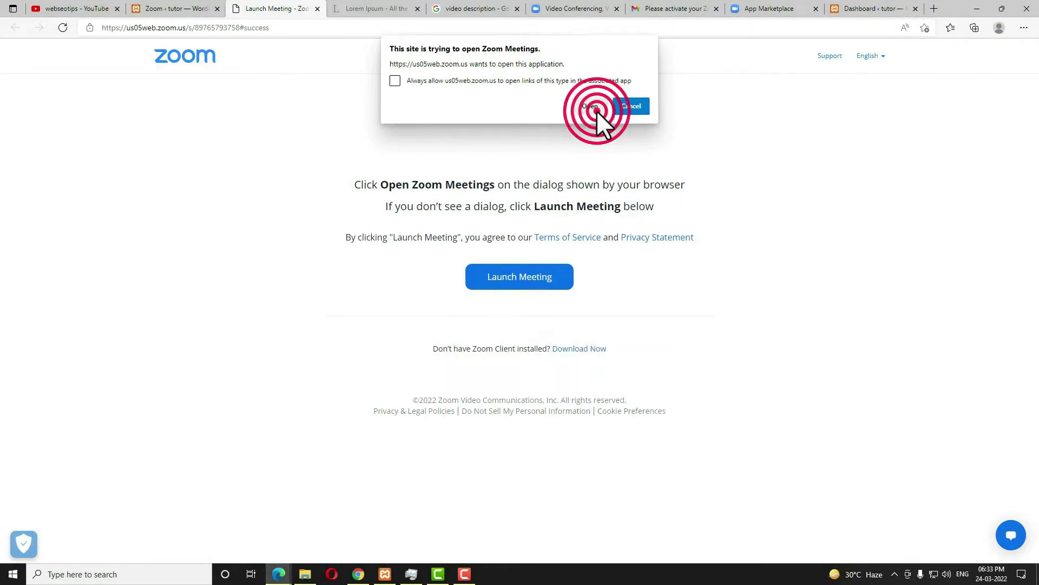
left_click(549, 278)
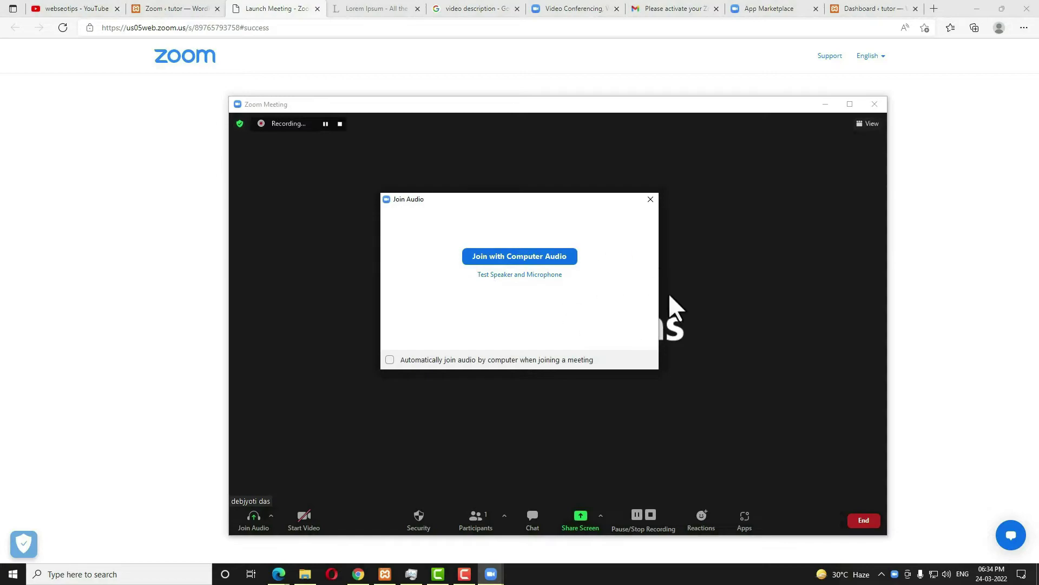
key("alt+q")
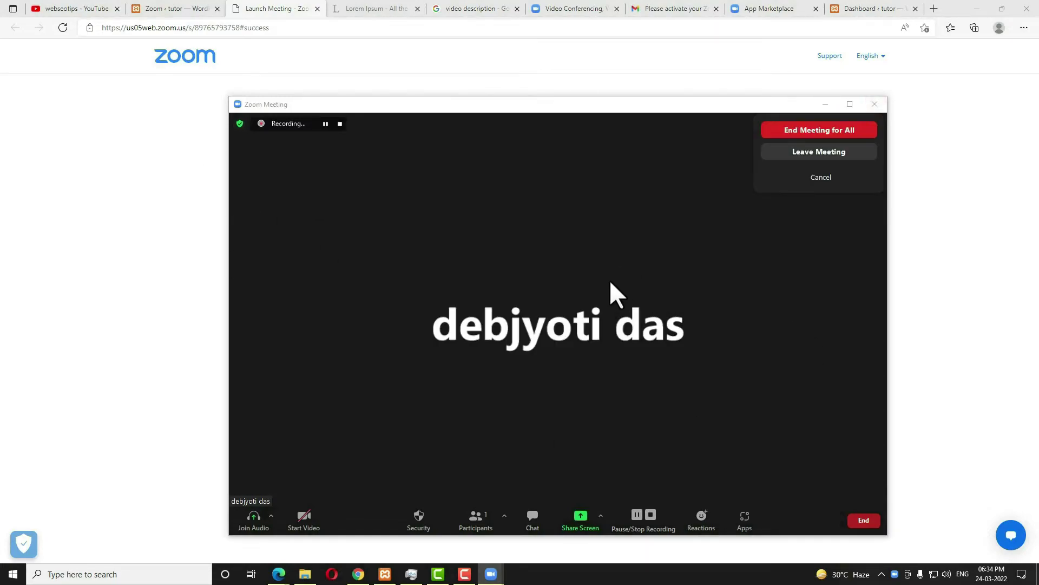
left_click(841, 130)
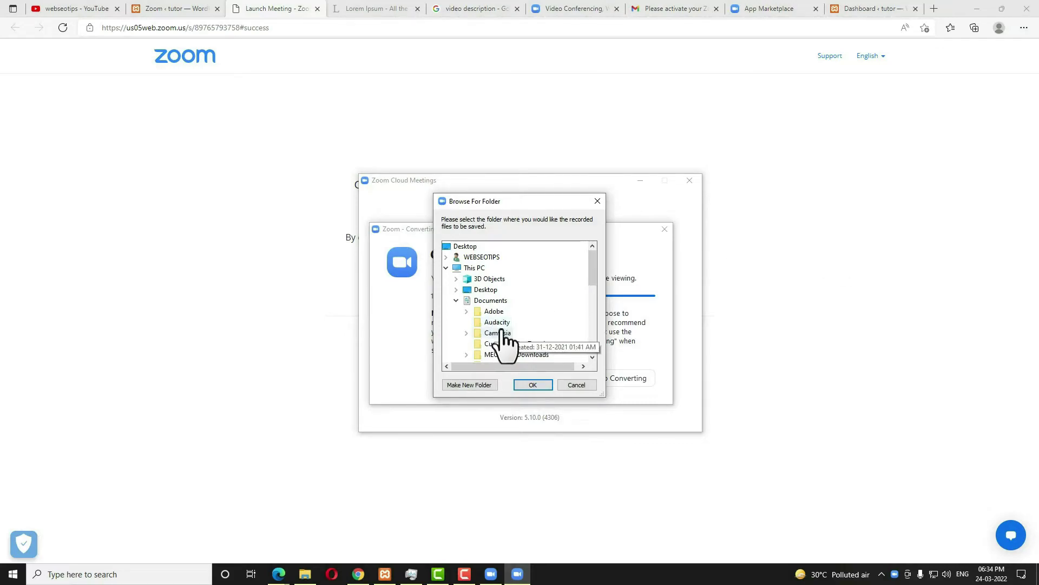
left_click(599, 201)
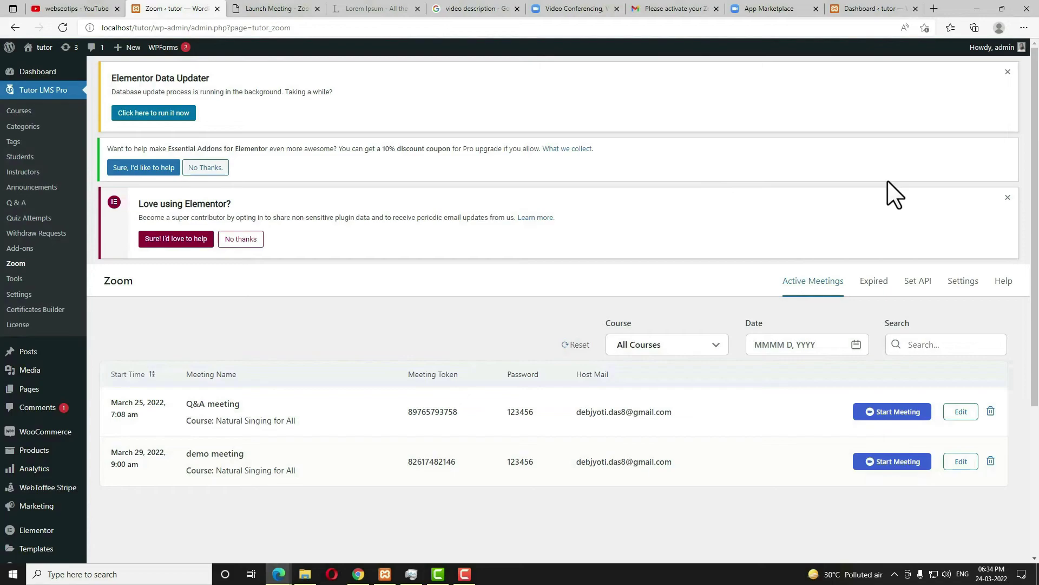
Open the Settings tab of the Tutor LMS Zoom page.
left_click(963, 281)
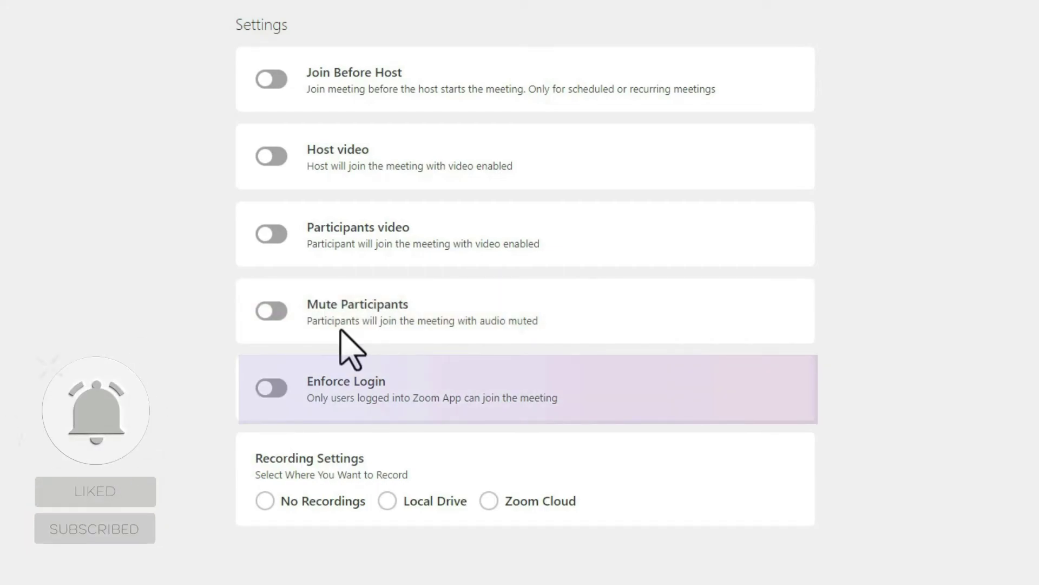
Choose Local Drive as the default recording location under Recording Settings.
scroll(406, 374, "down", 2)
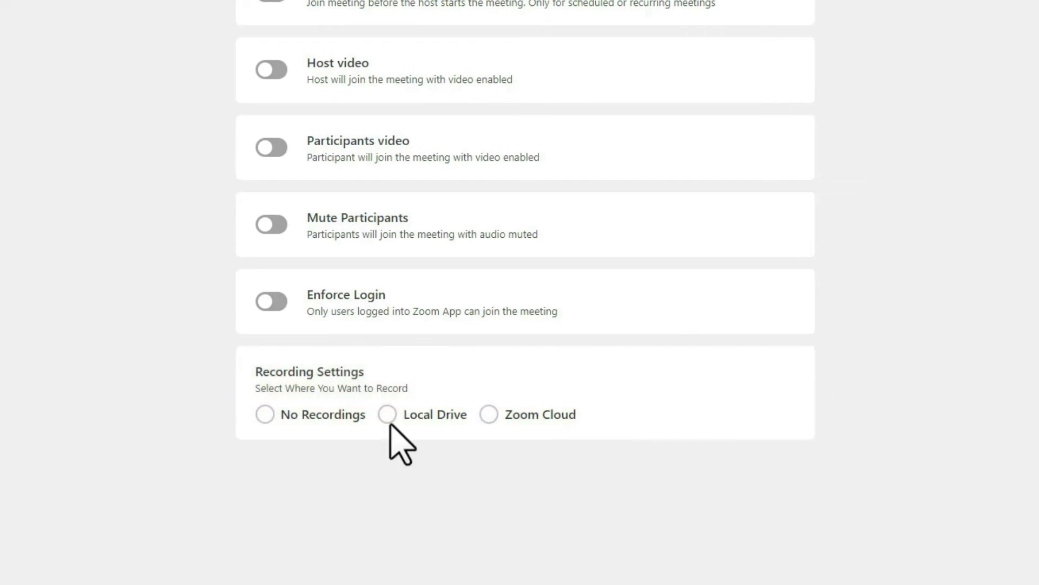
left_click(389, 418)
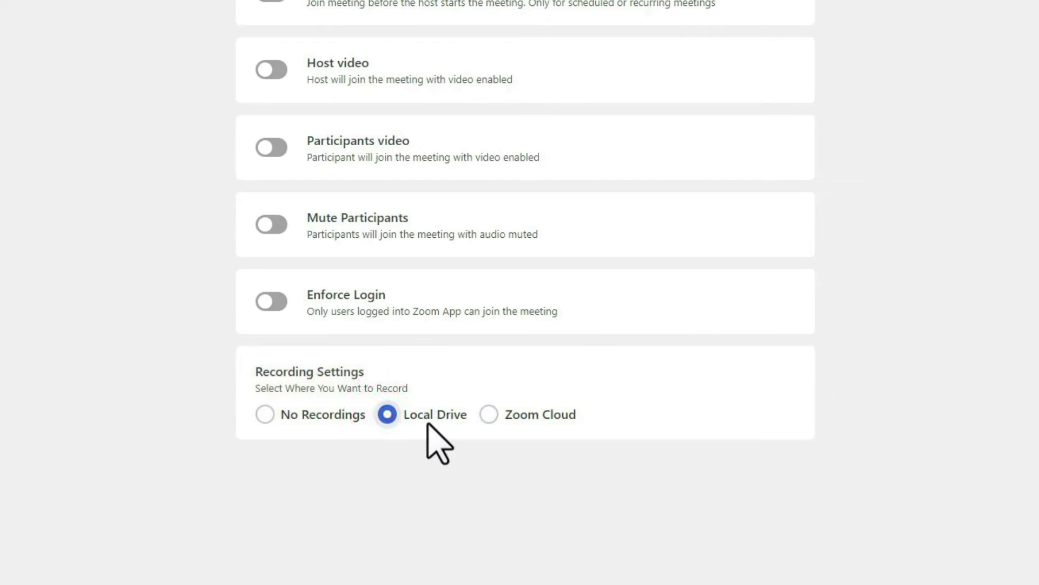